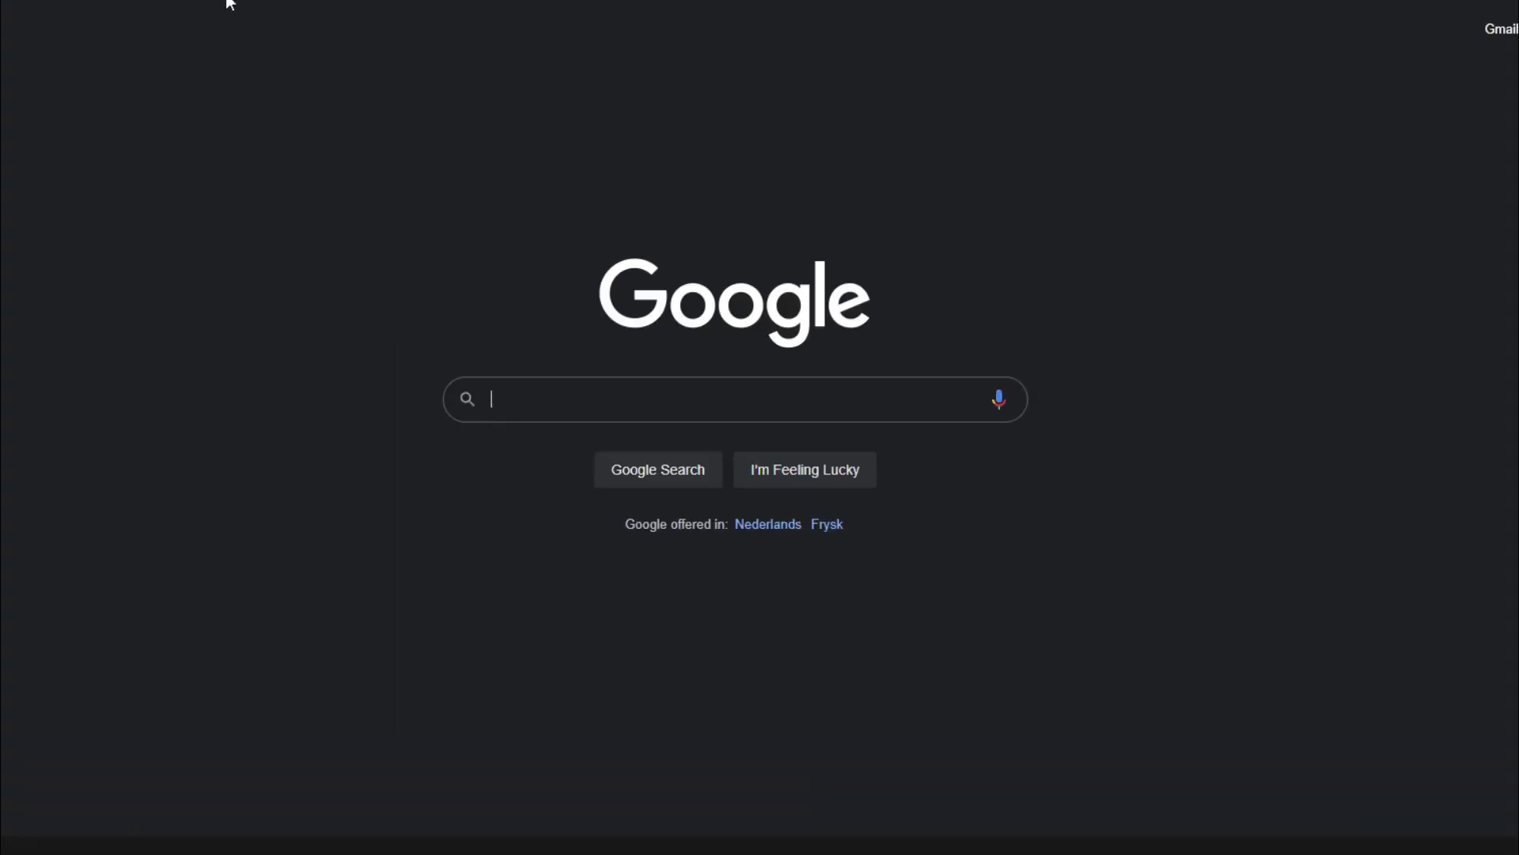
Step: Search Google for 'livecount', open livecounts.io and scroll to its platform counter cards
text(livecounts.)
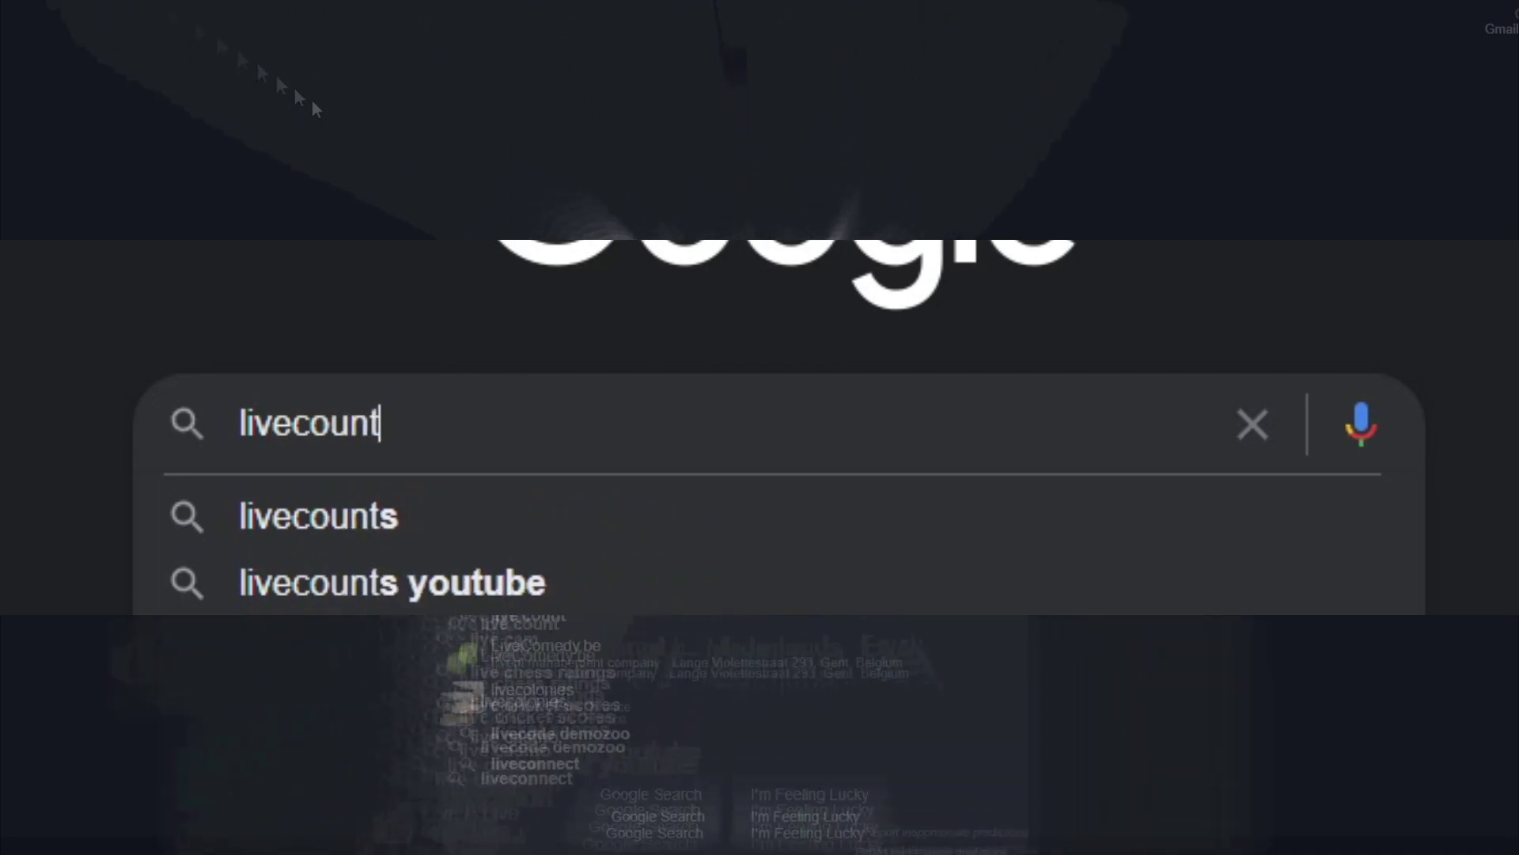
key(Return)
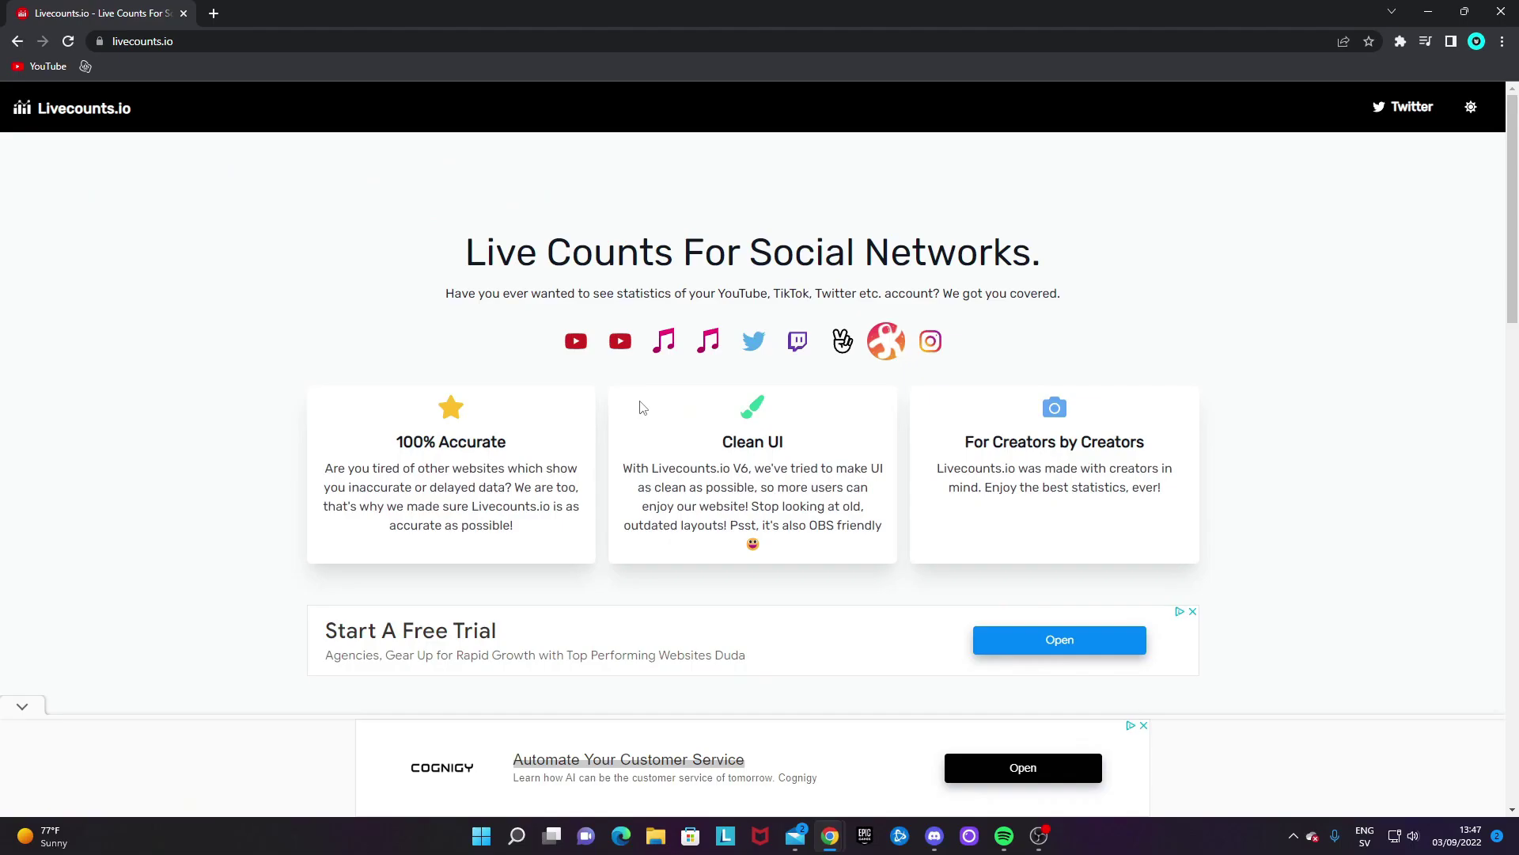
scroll(642, 408, down, 6)
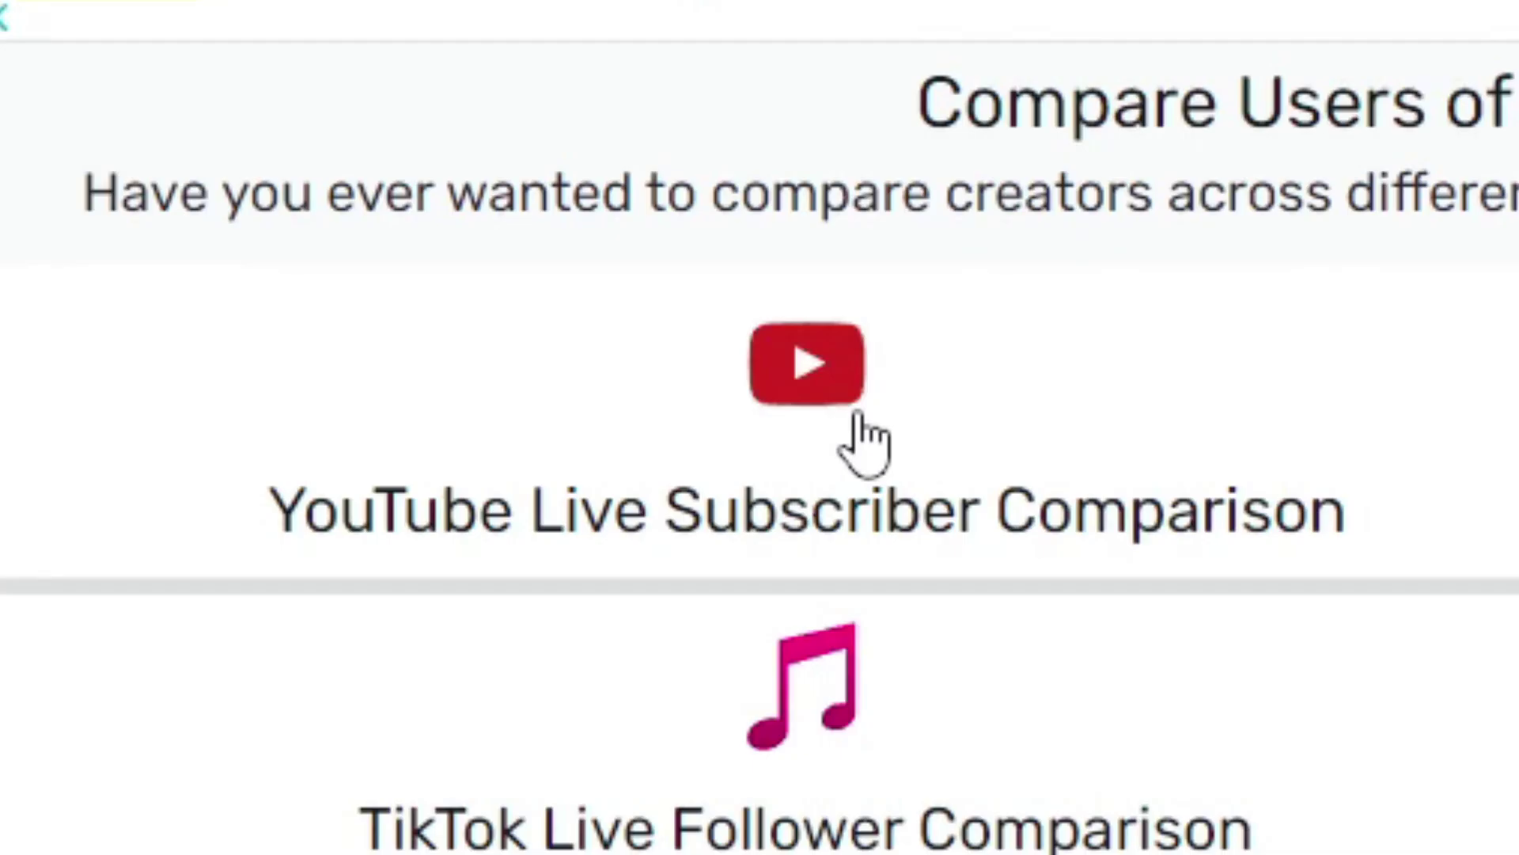
click(543, 259)
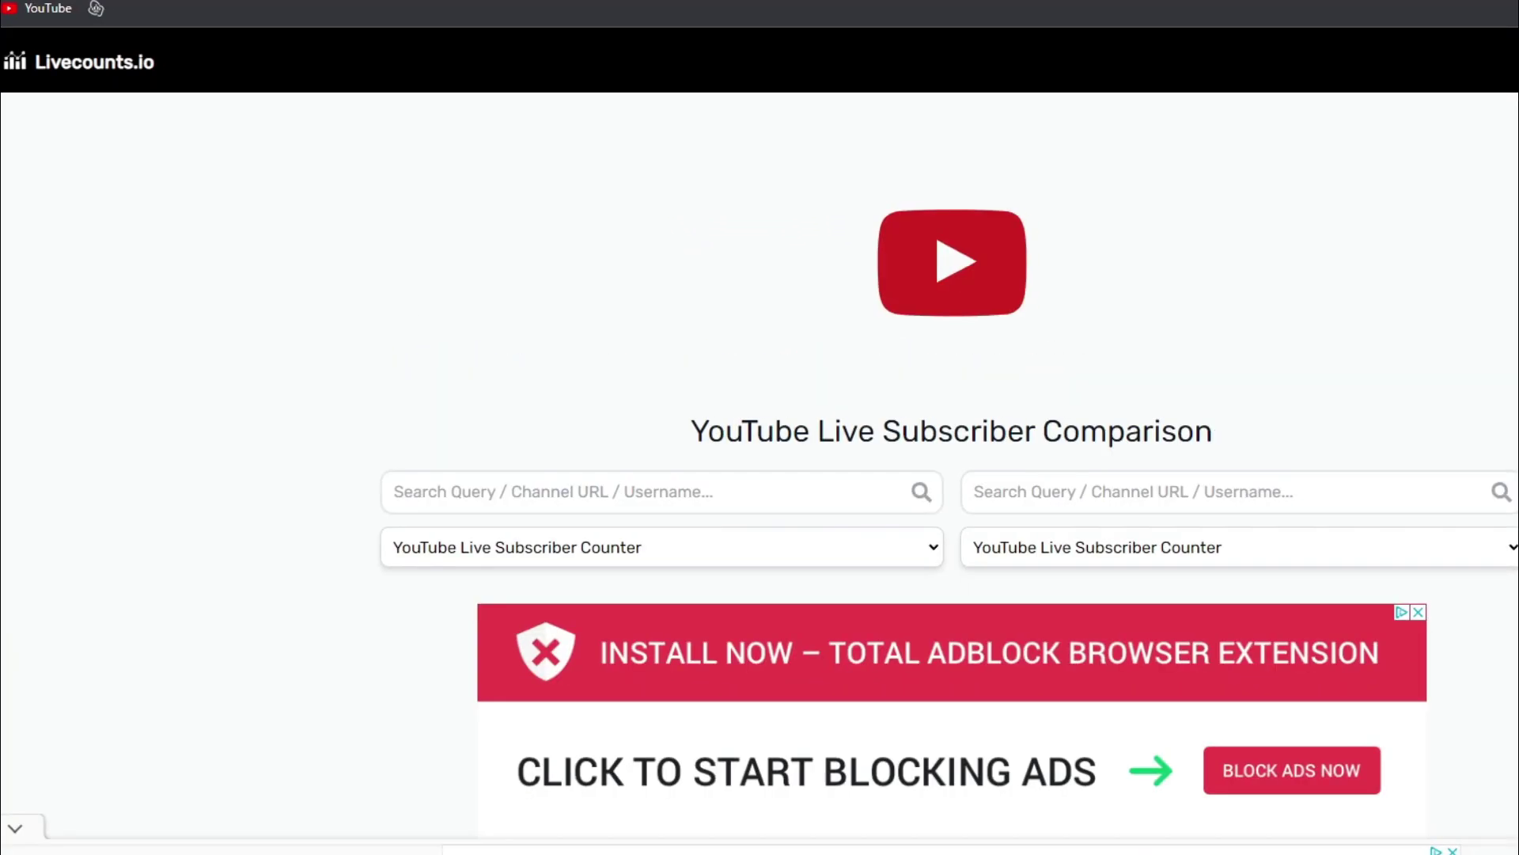
scroll(805, 563, down, 10)
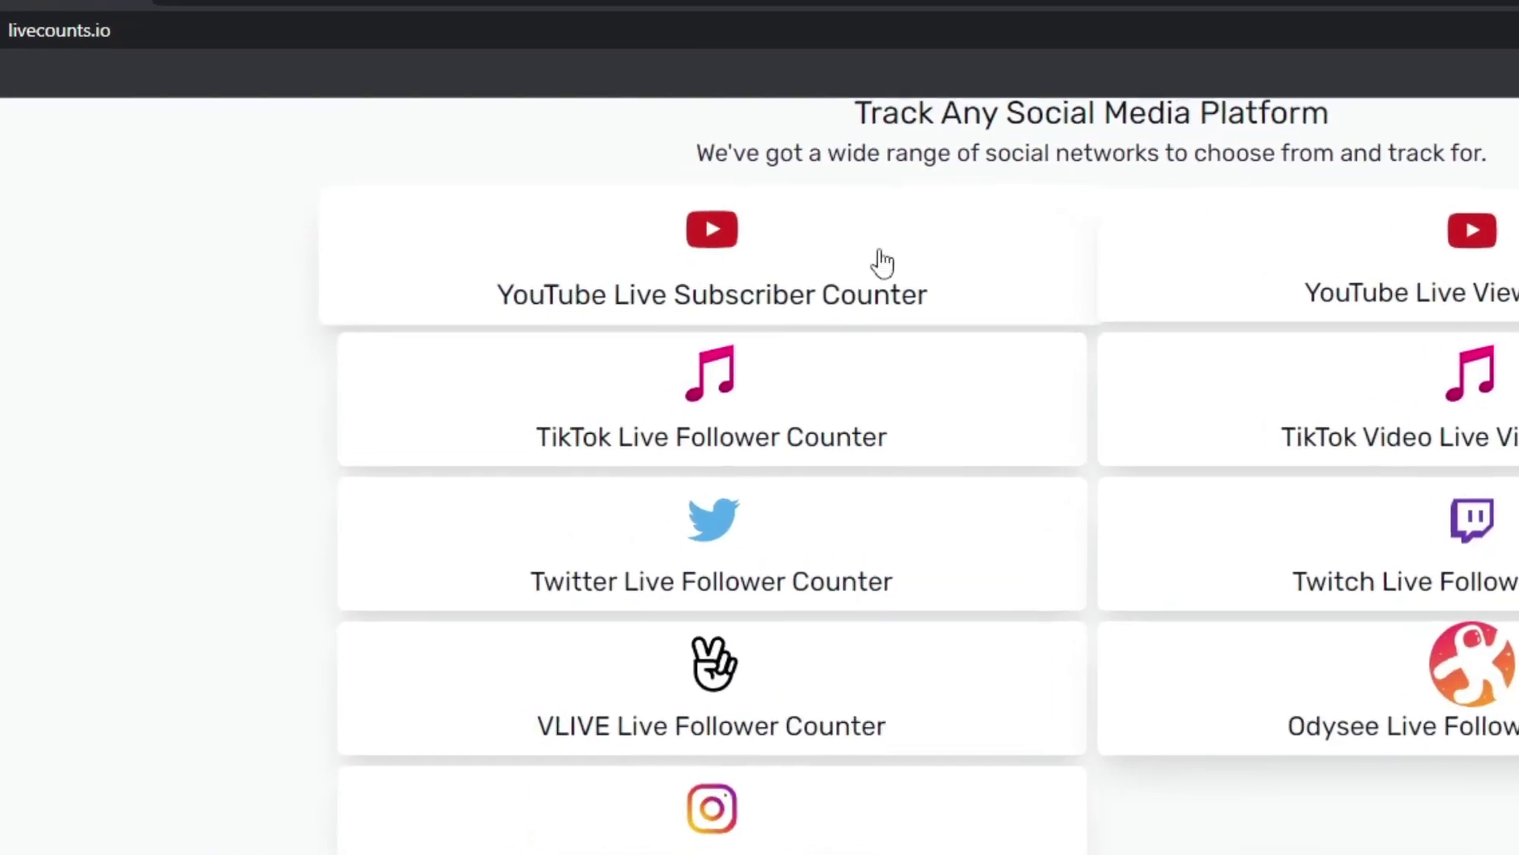
Step: Search 'starix gaming' in the YouTube Live Subscriber Counter and open its 3,950-subscriber counter
click(788, 262)
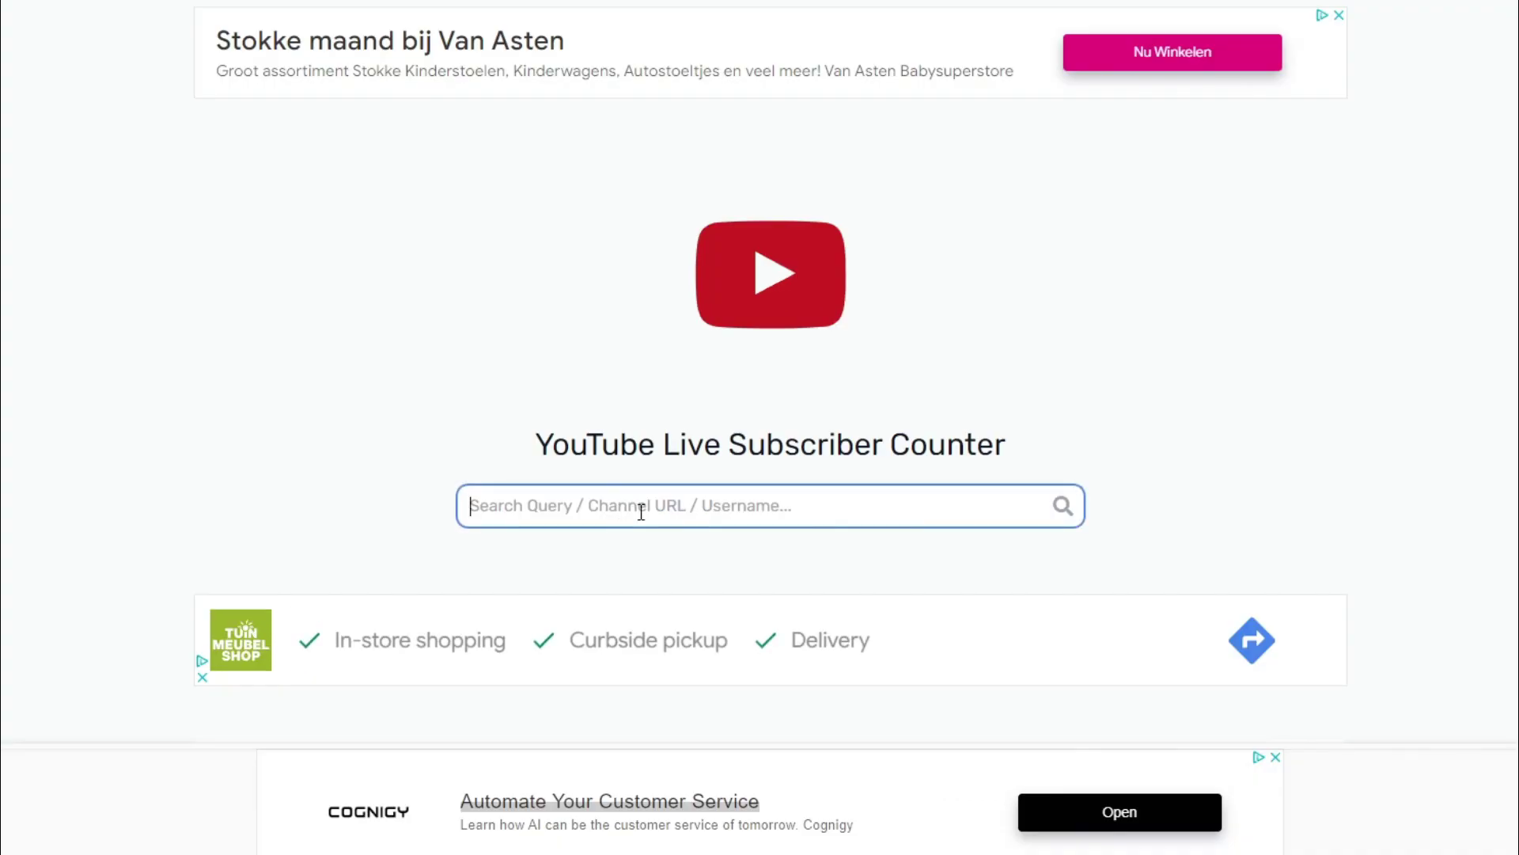
text(starix gaming)
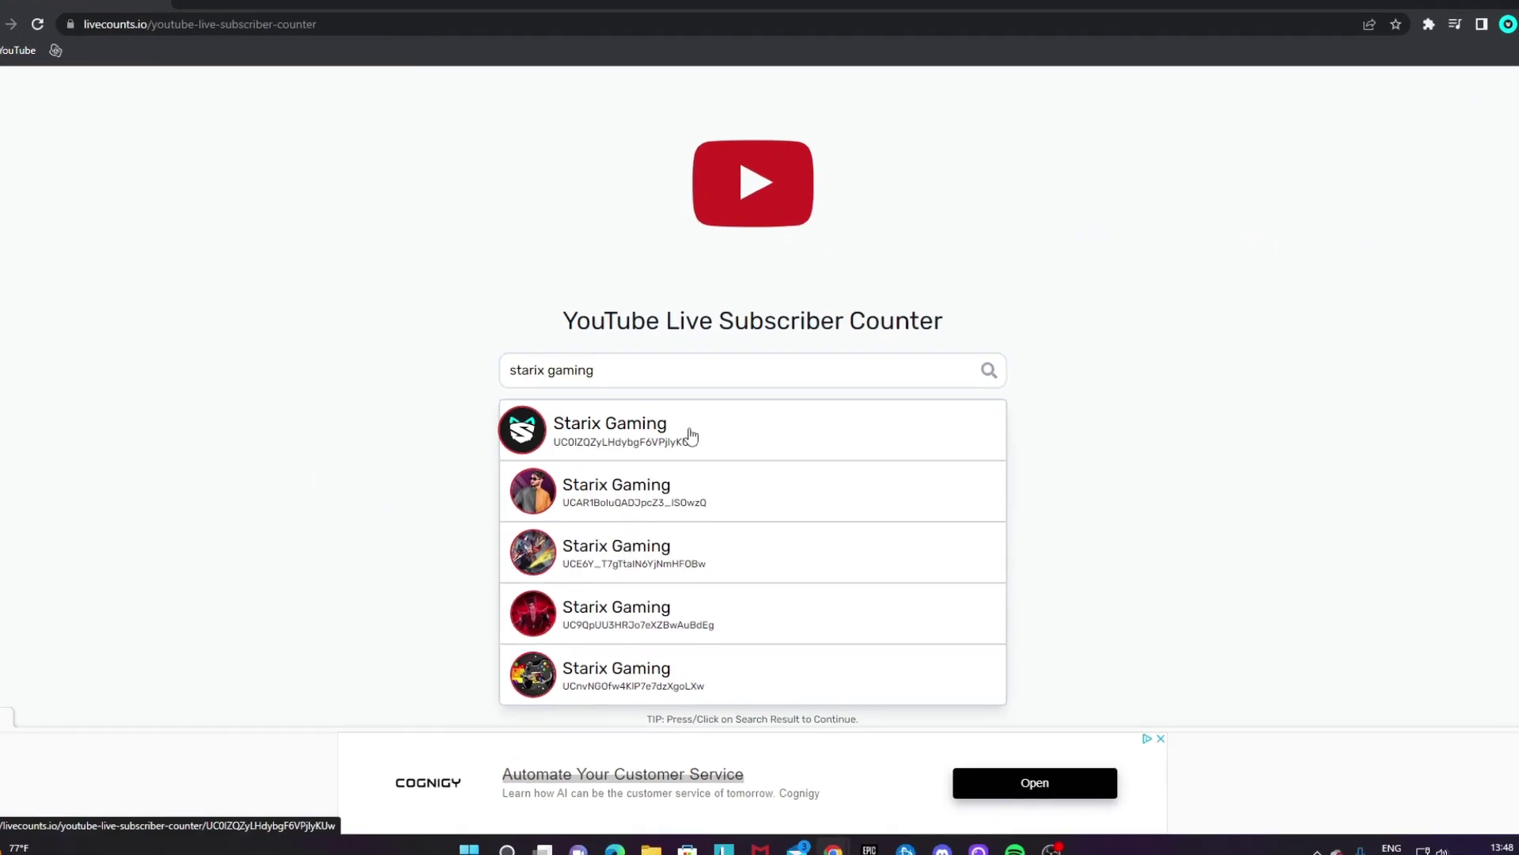
click(691, 435)
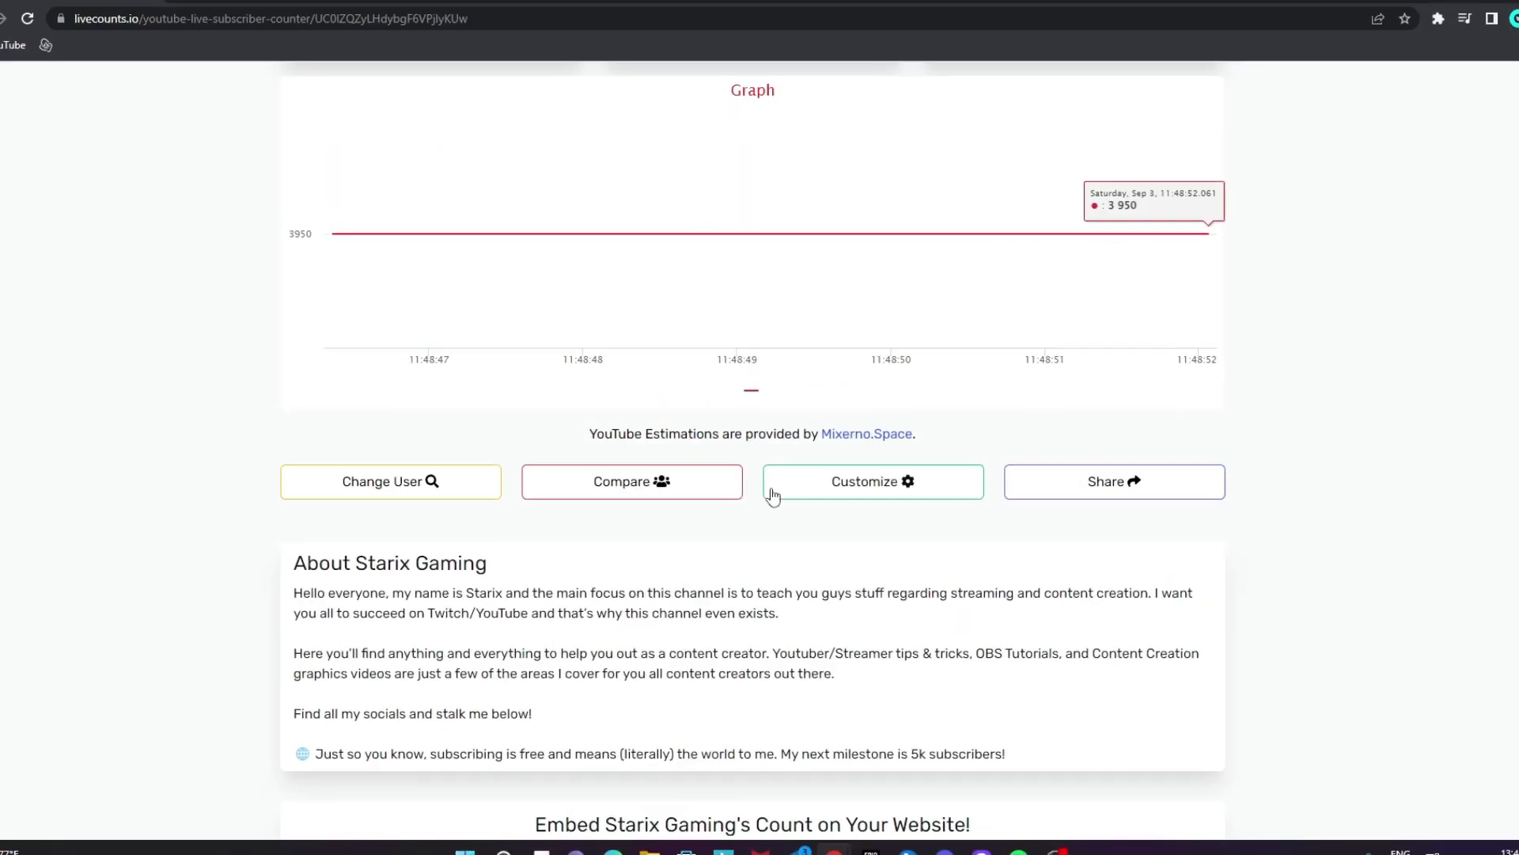
Step: Enable the custom count under Customize, then scroll to the counter's OBS browser-source URL
click(910, 485)
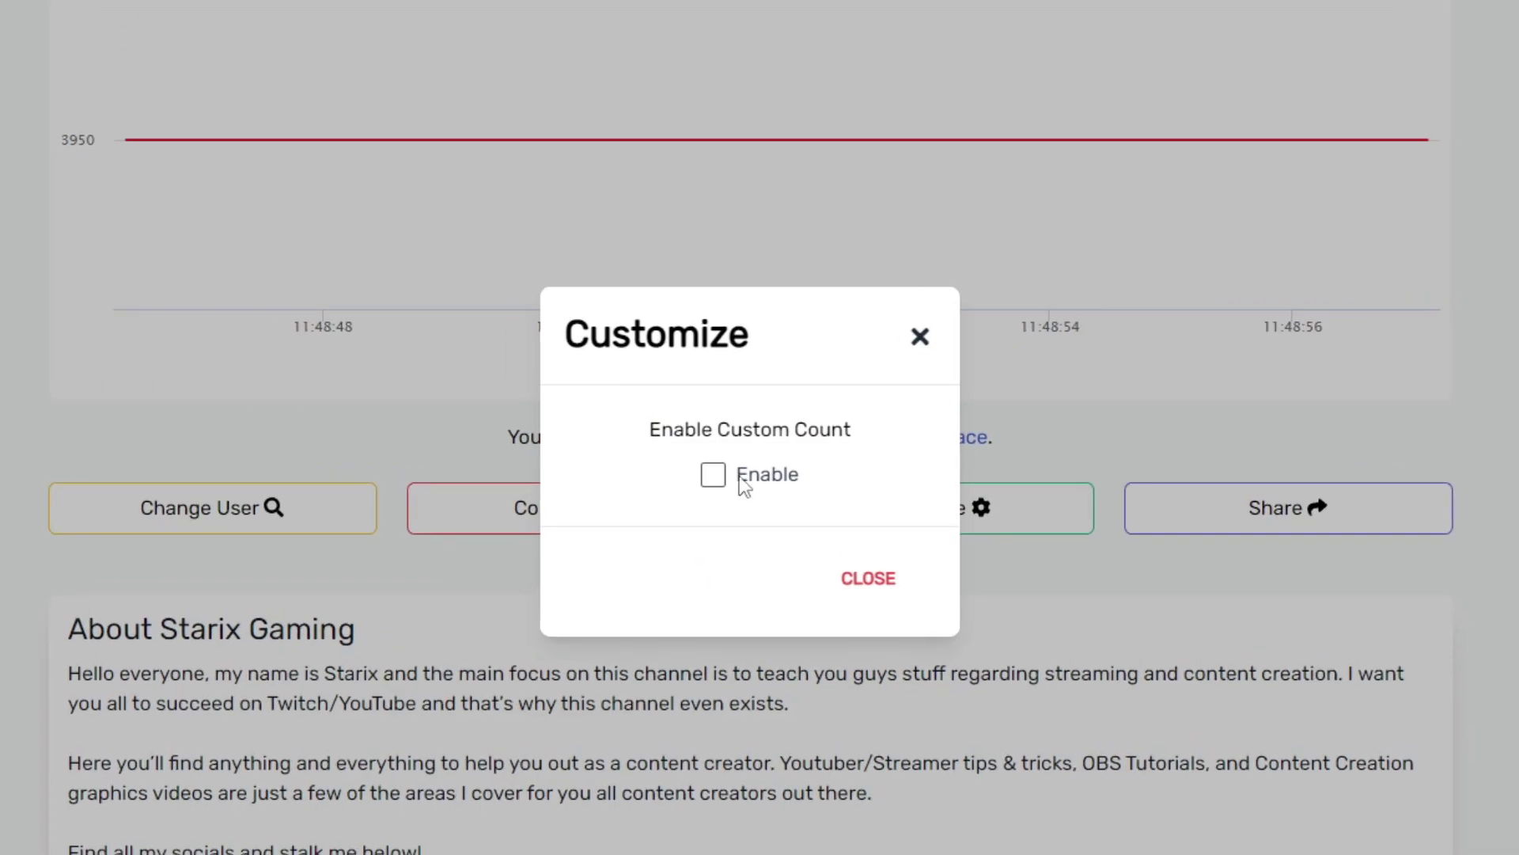
click(723, 466)
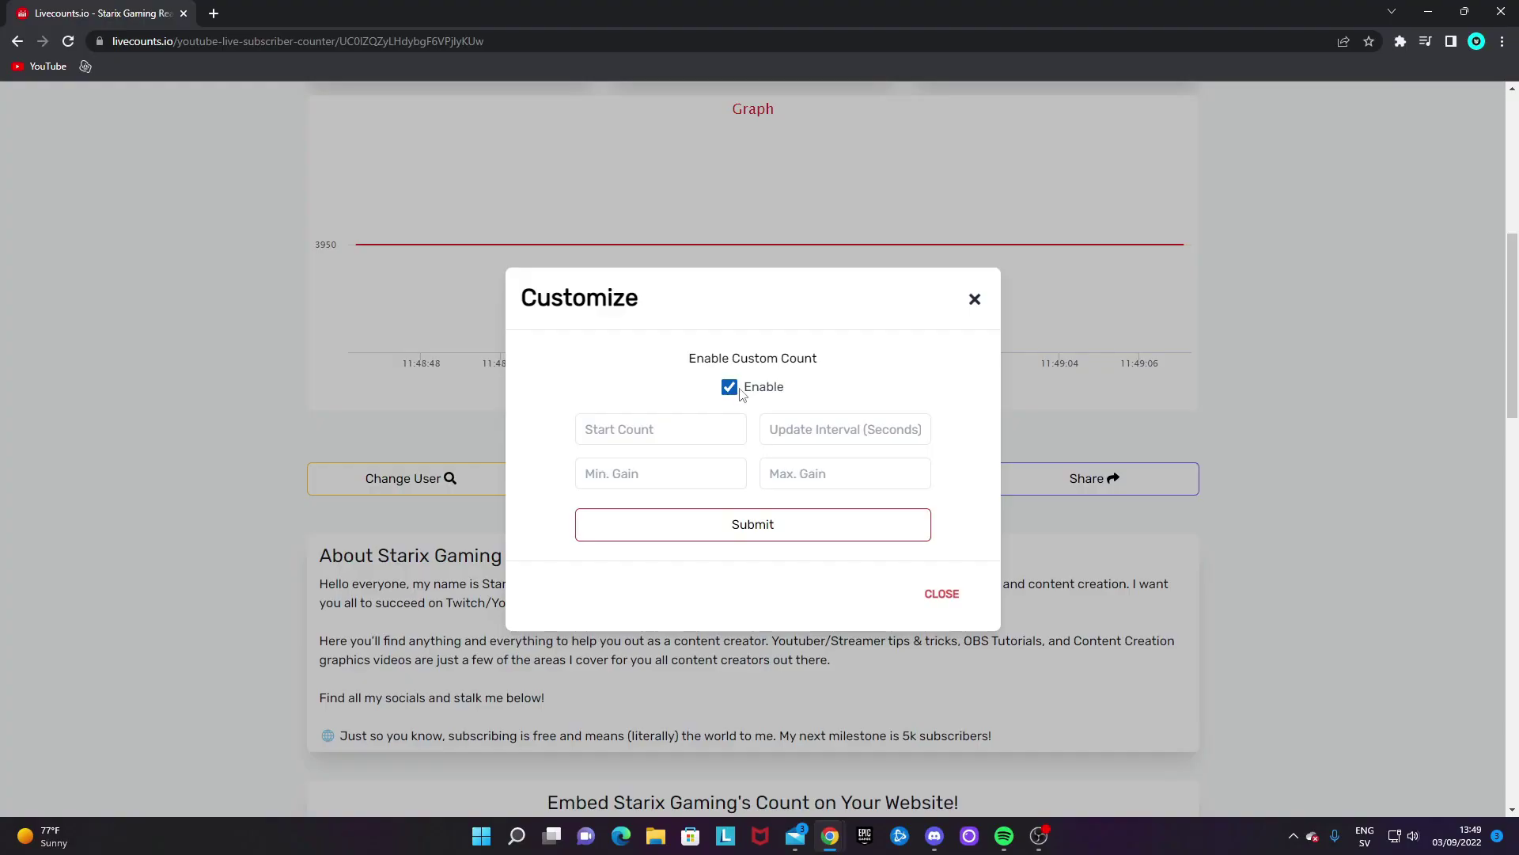
click(975, 307)
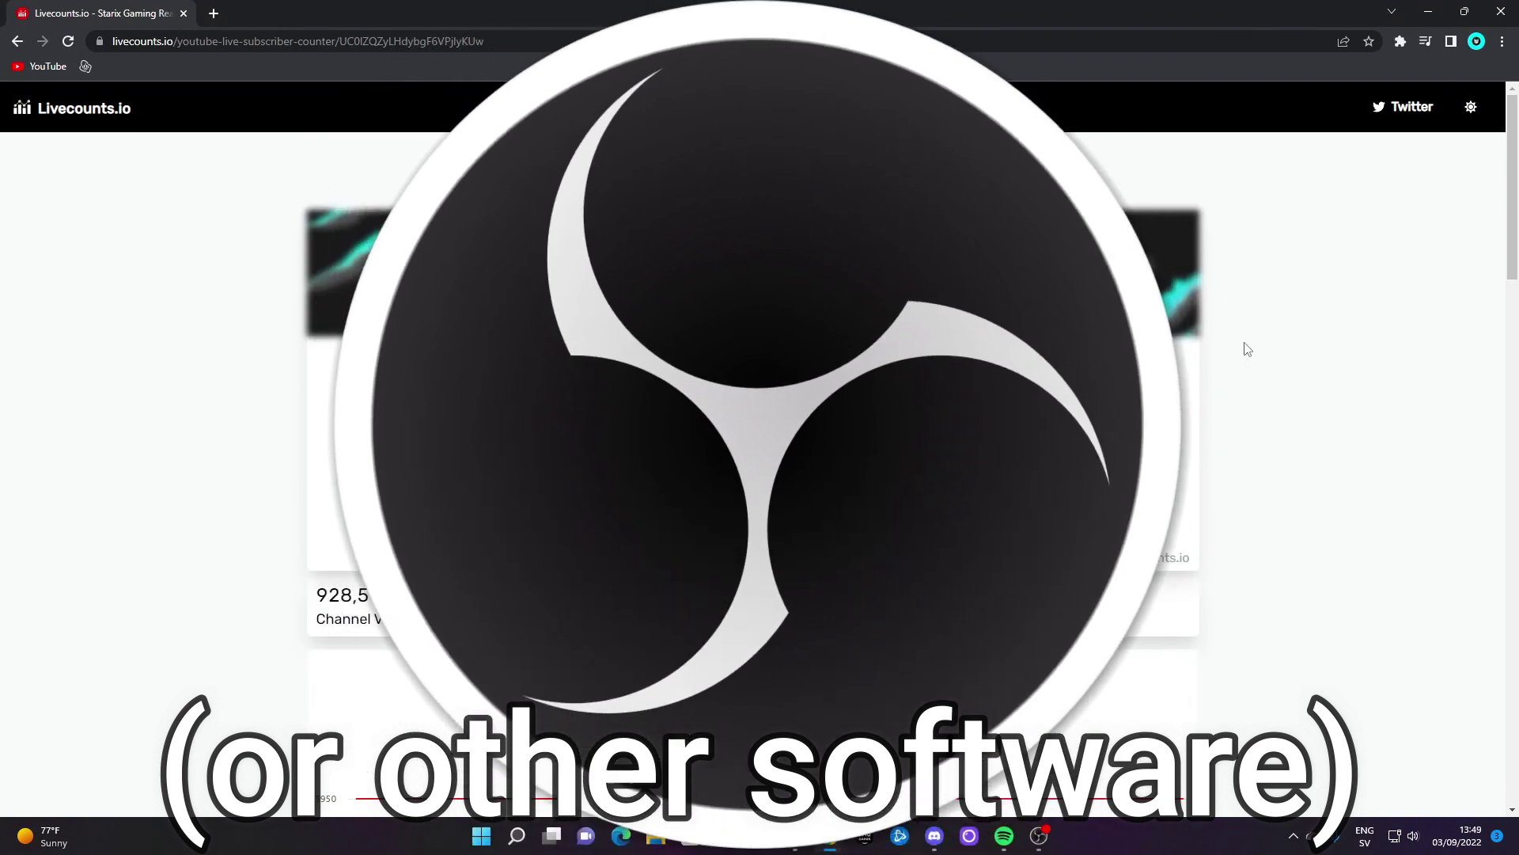
scroll(1230, 361, down, 4)
scroll(1231, 361, down, 9)
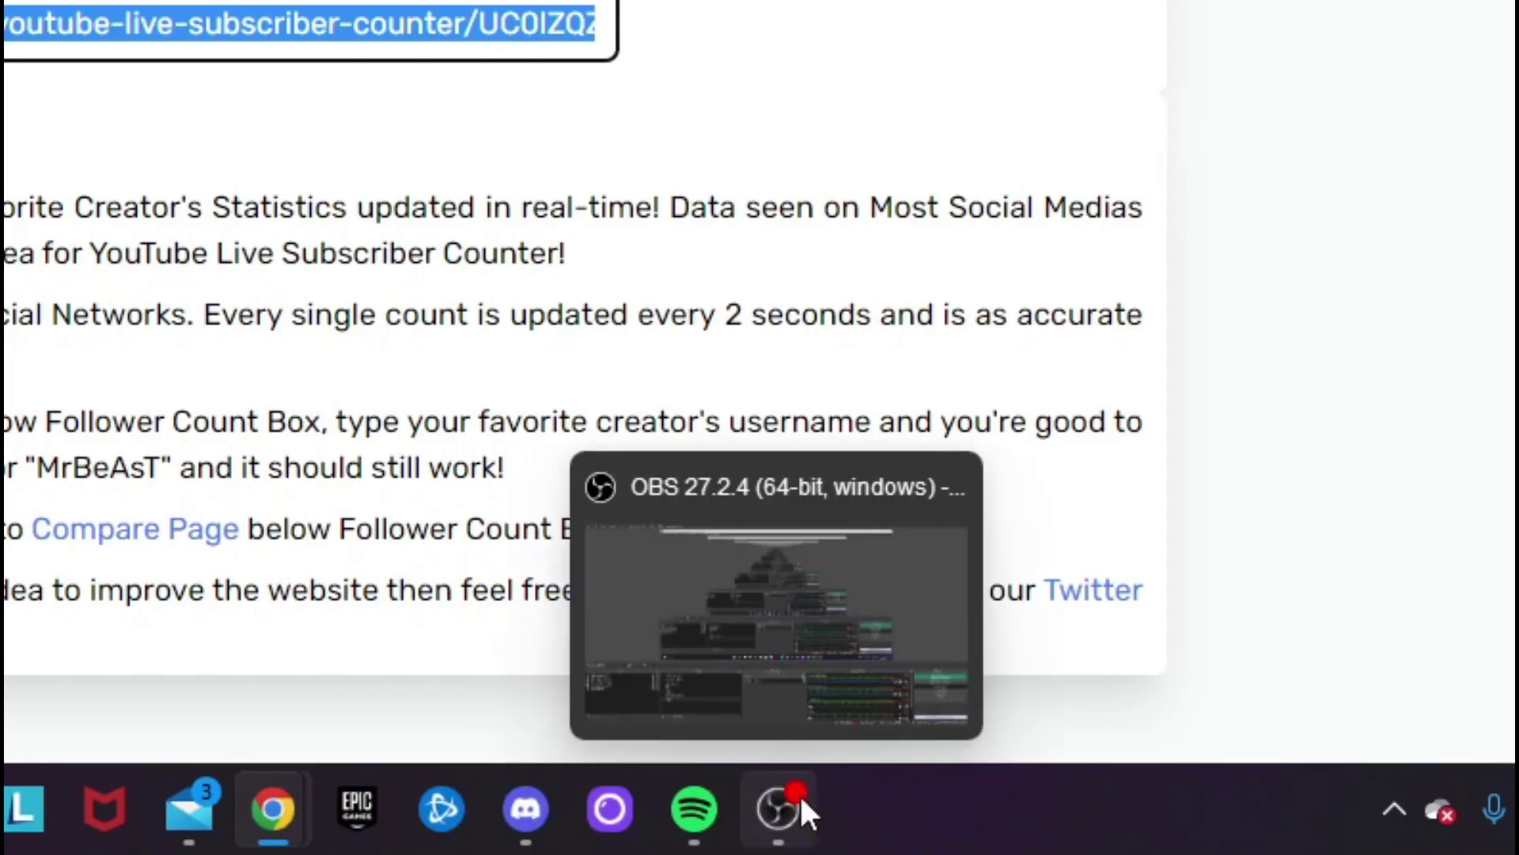
Step: Create an OBS browser source named 'sub count' using the pasted Starix Gaming counter URL
click(1040, 835)
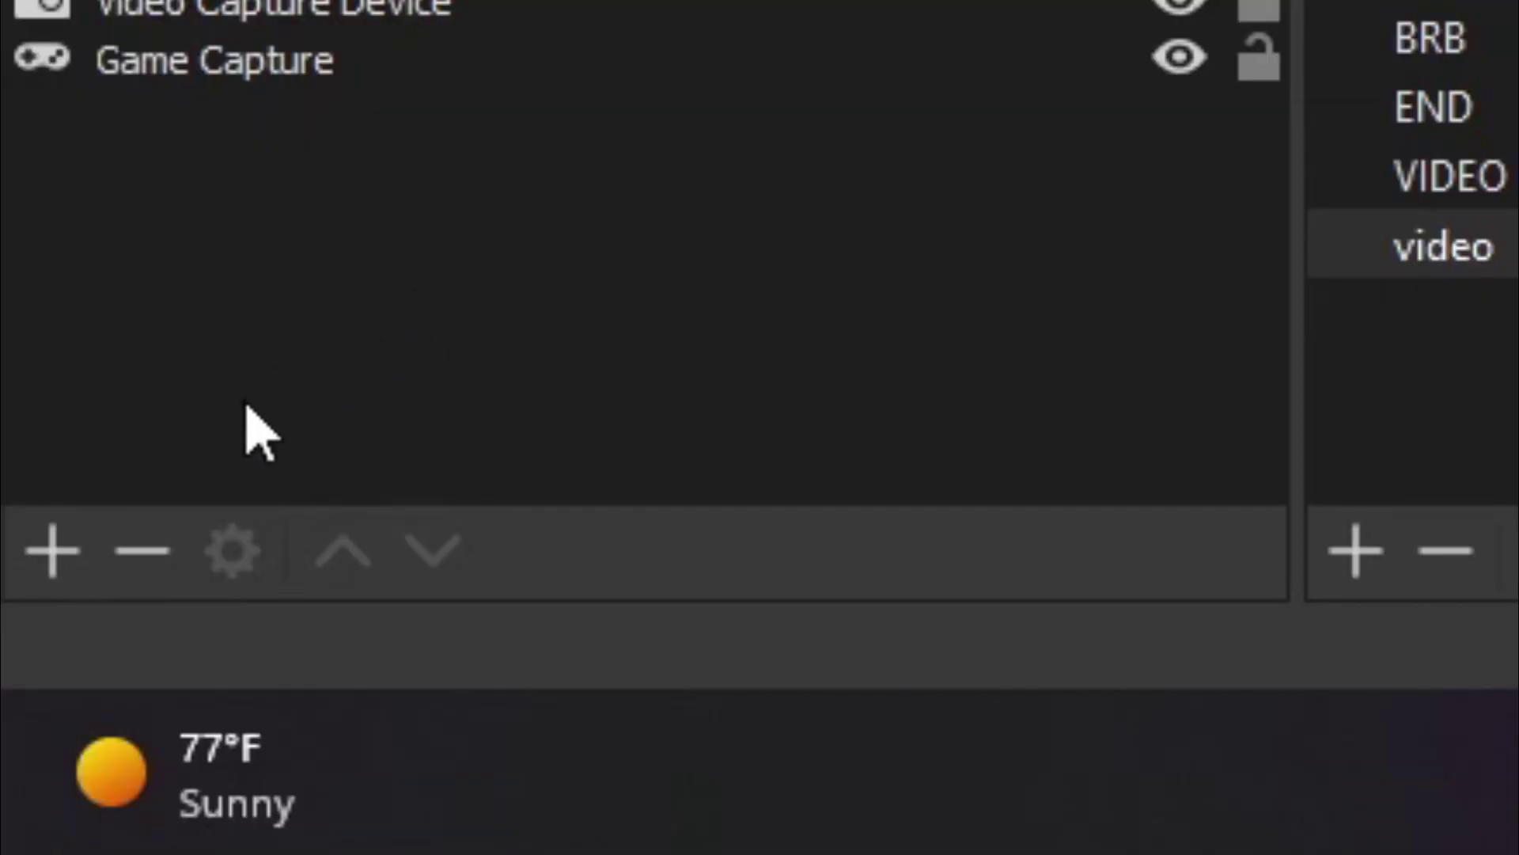
click(54, 554)
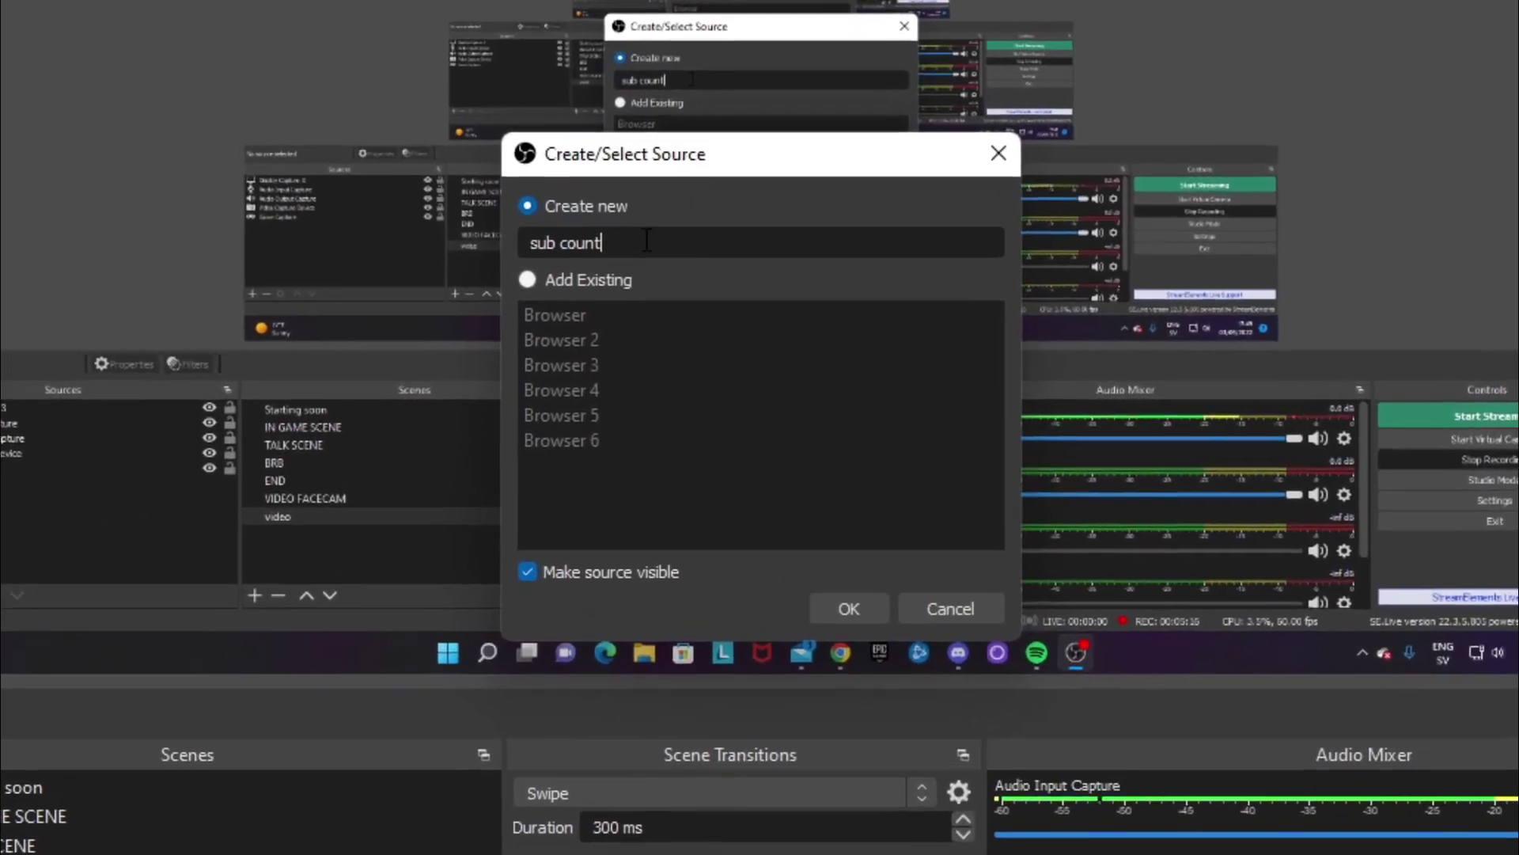
key(Return)
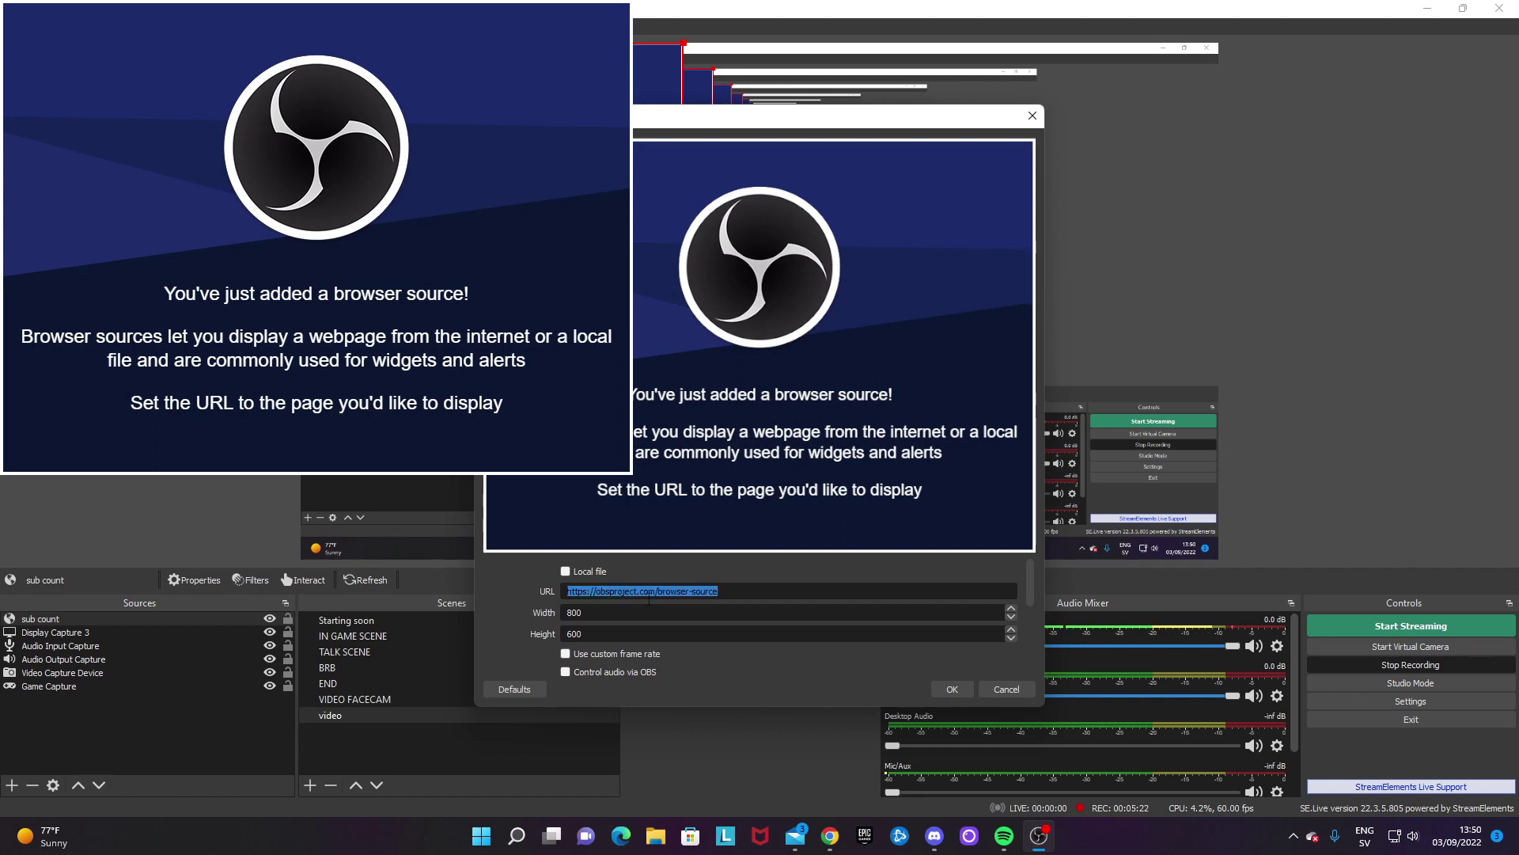
text(https://livecounts.io/embed/youtube-live-subscriber-counter/UC0lZQZyLHdybgF6VPjlyKUw)
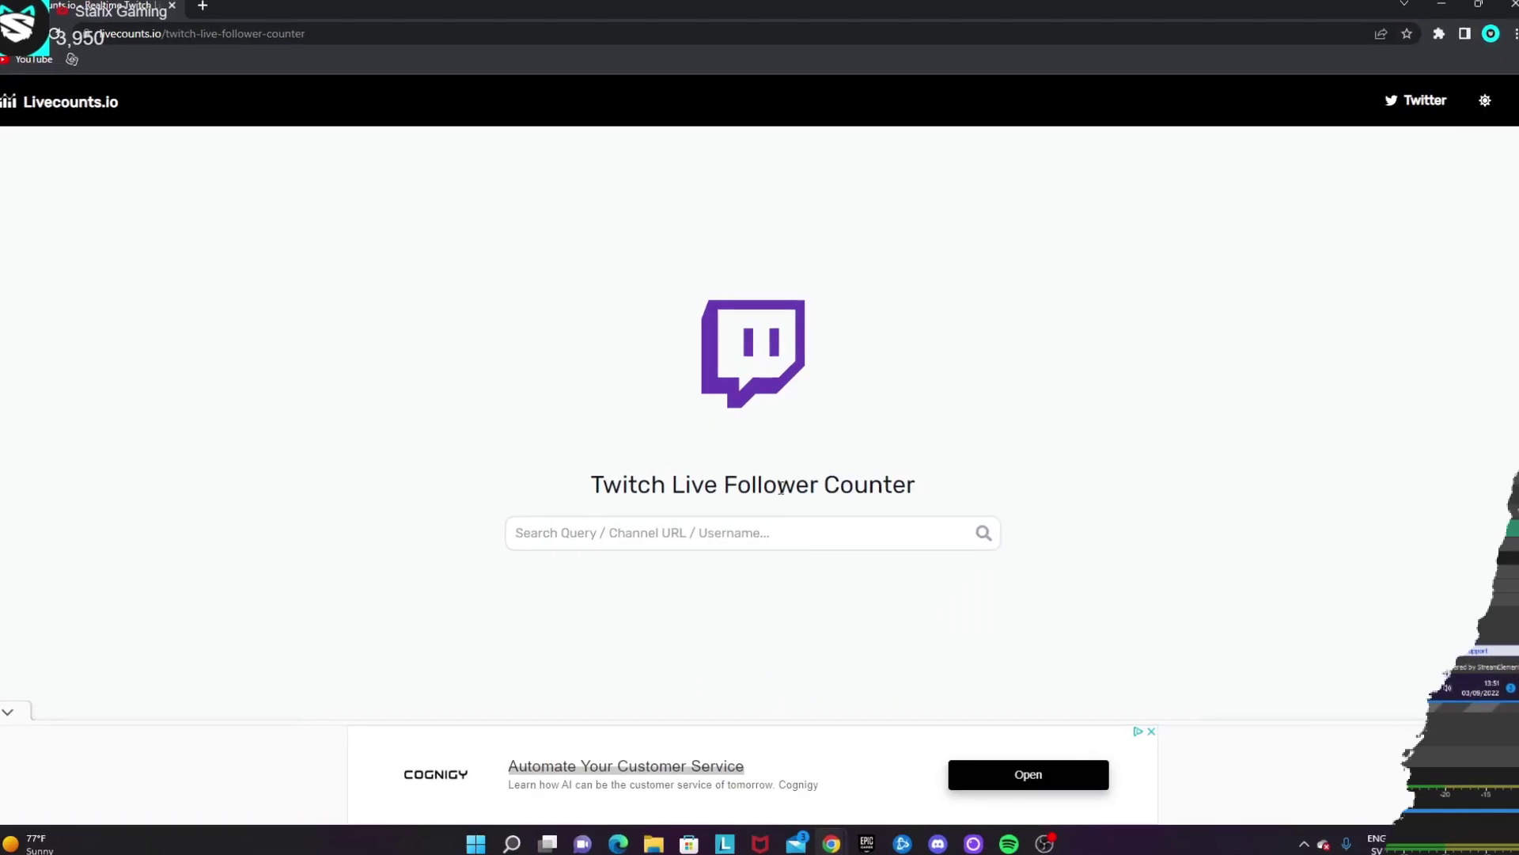
Step: Scroll the home page down to the Twitch Live Follower Comparison card in the Compare section
scroll(634, 348, down, 10)
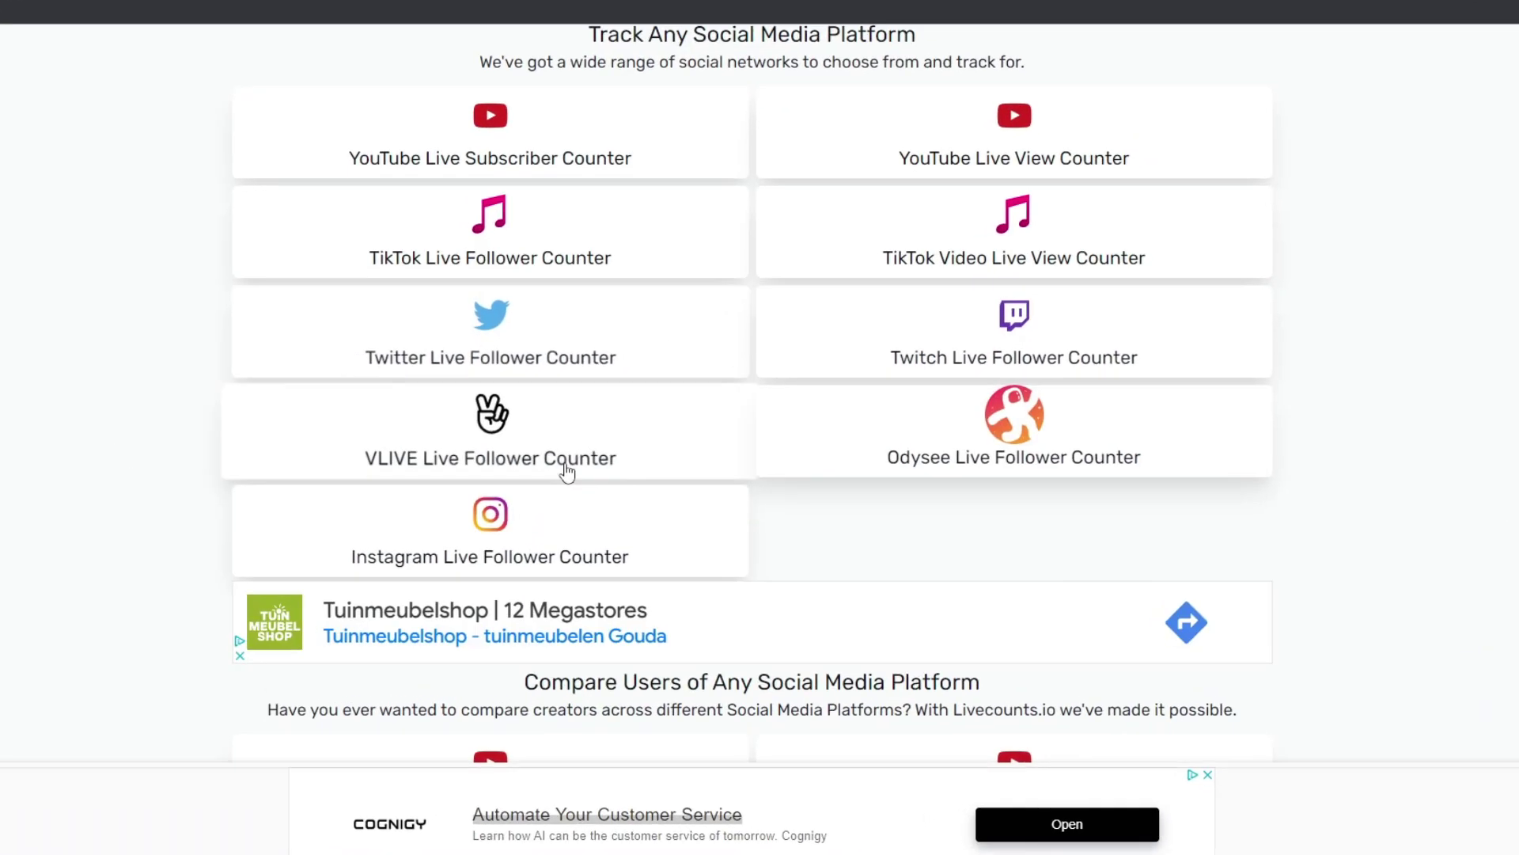
click(567, 472)
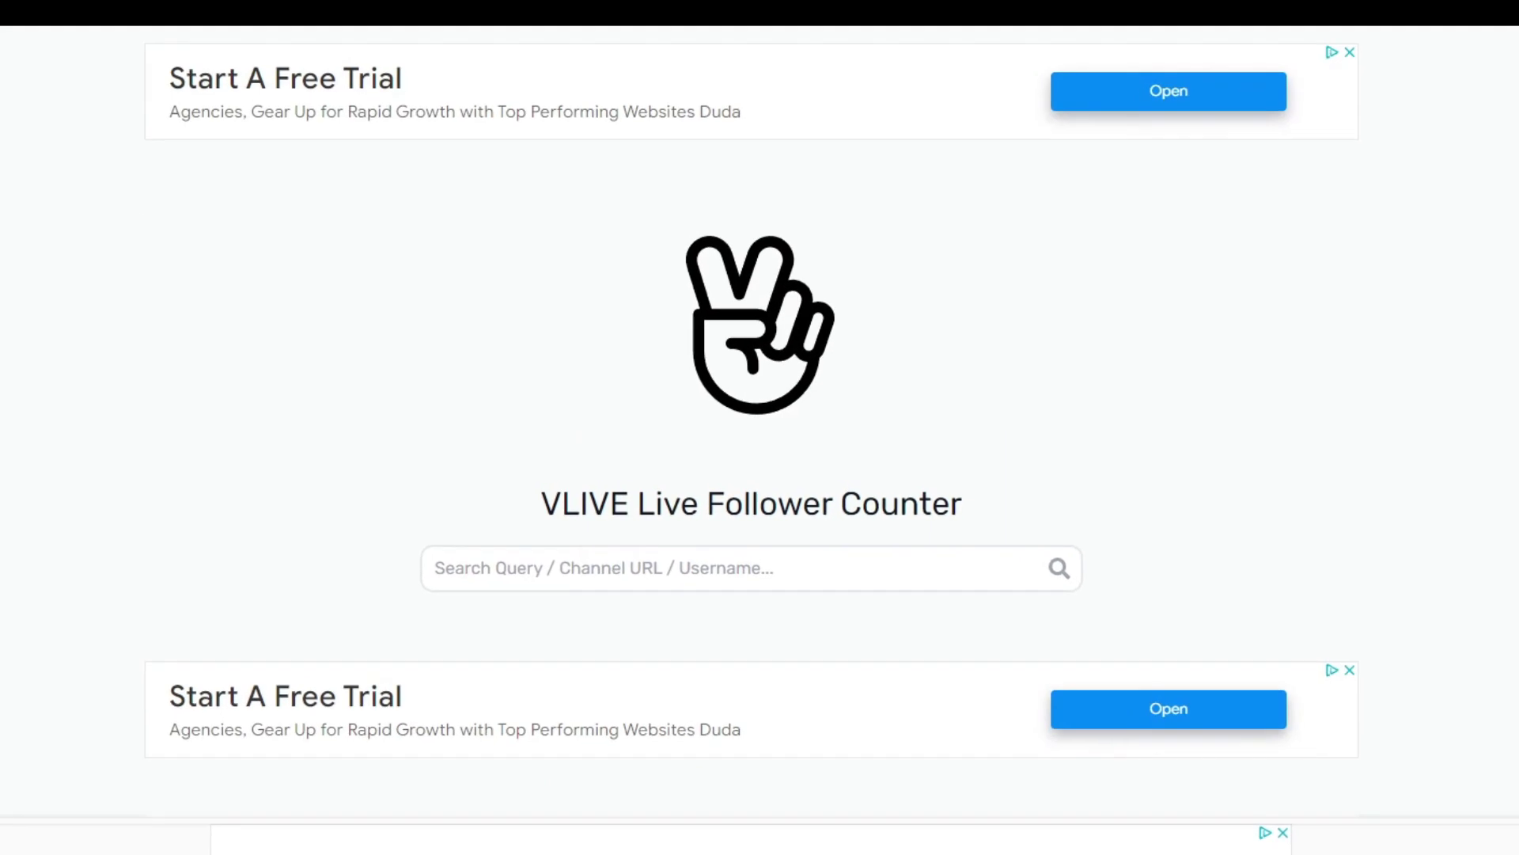
key(alt+Left)
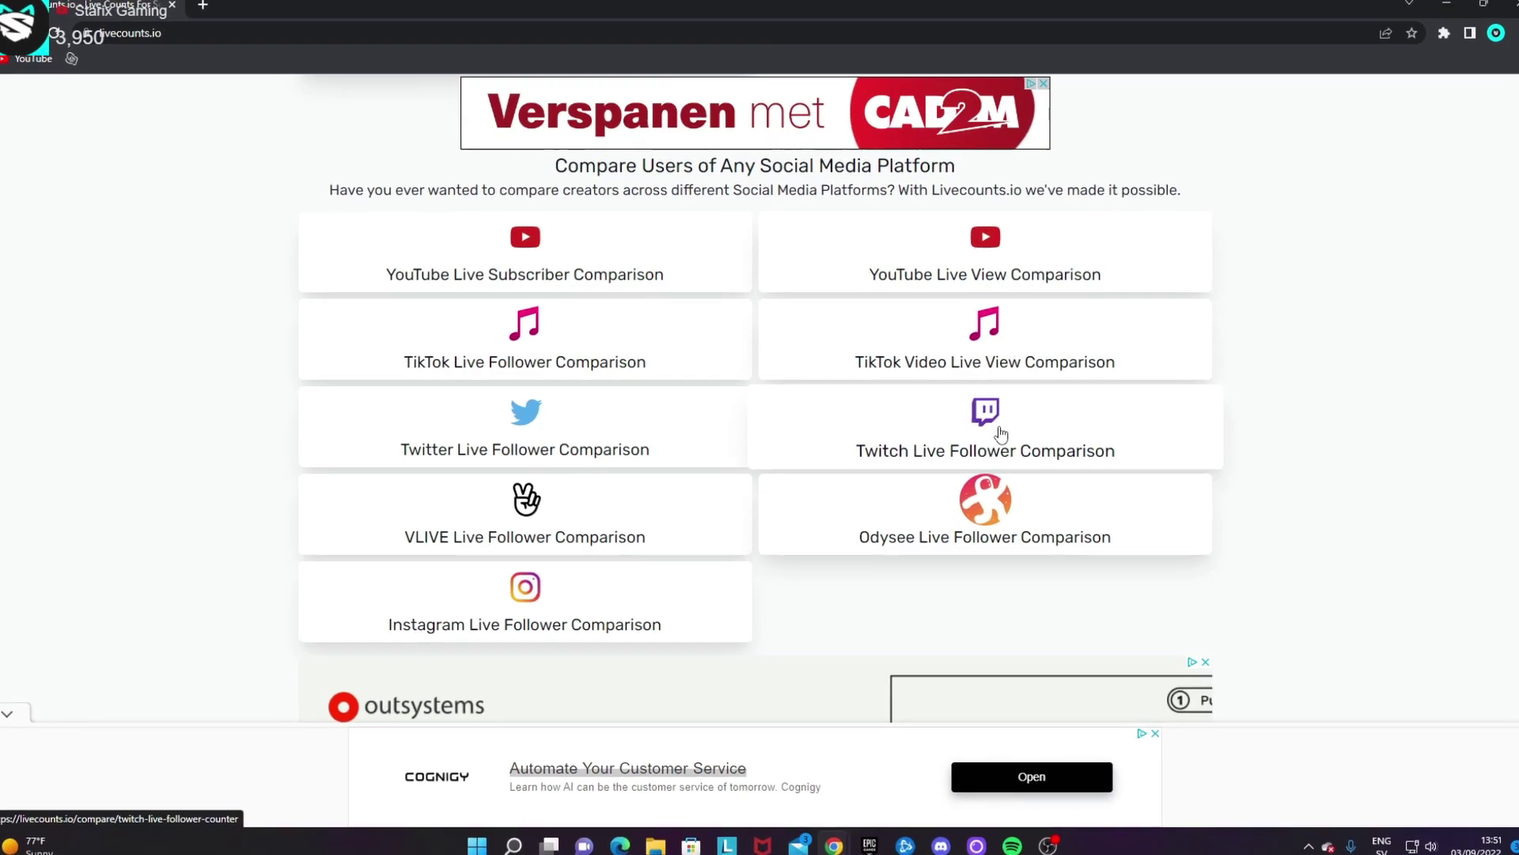
Step: Compare Twitch followers of strixgaming2020 and starlitgaming and review the follower difference
click(1091, 455)
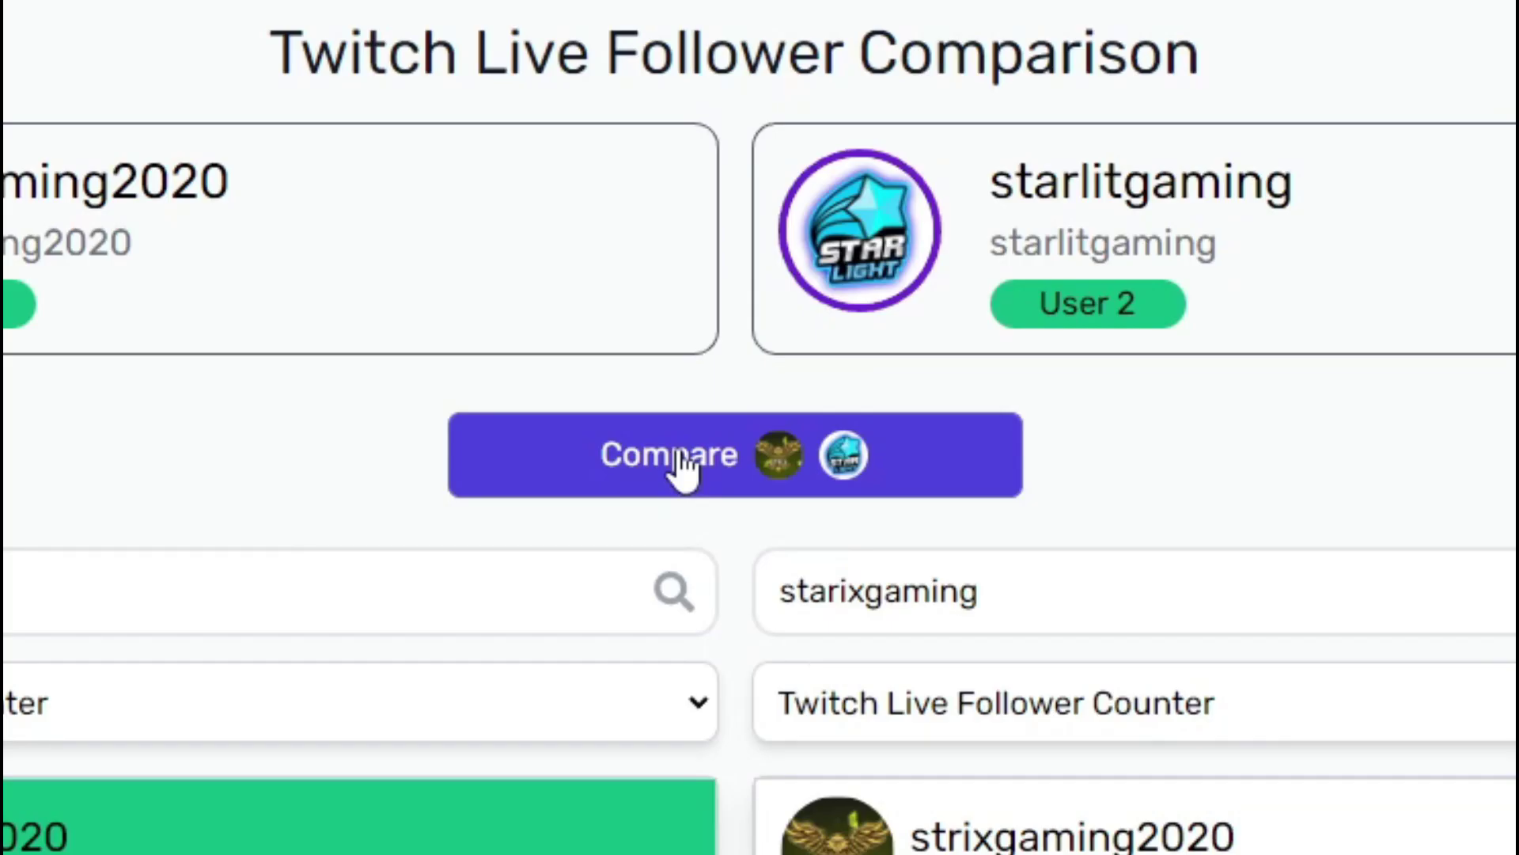
click(682, 467)
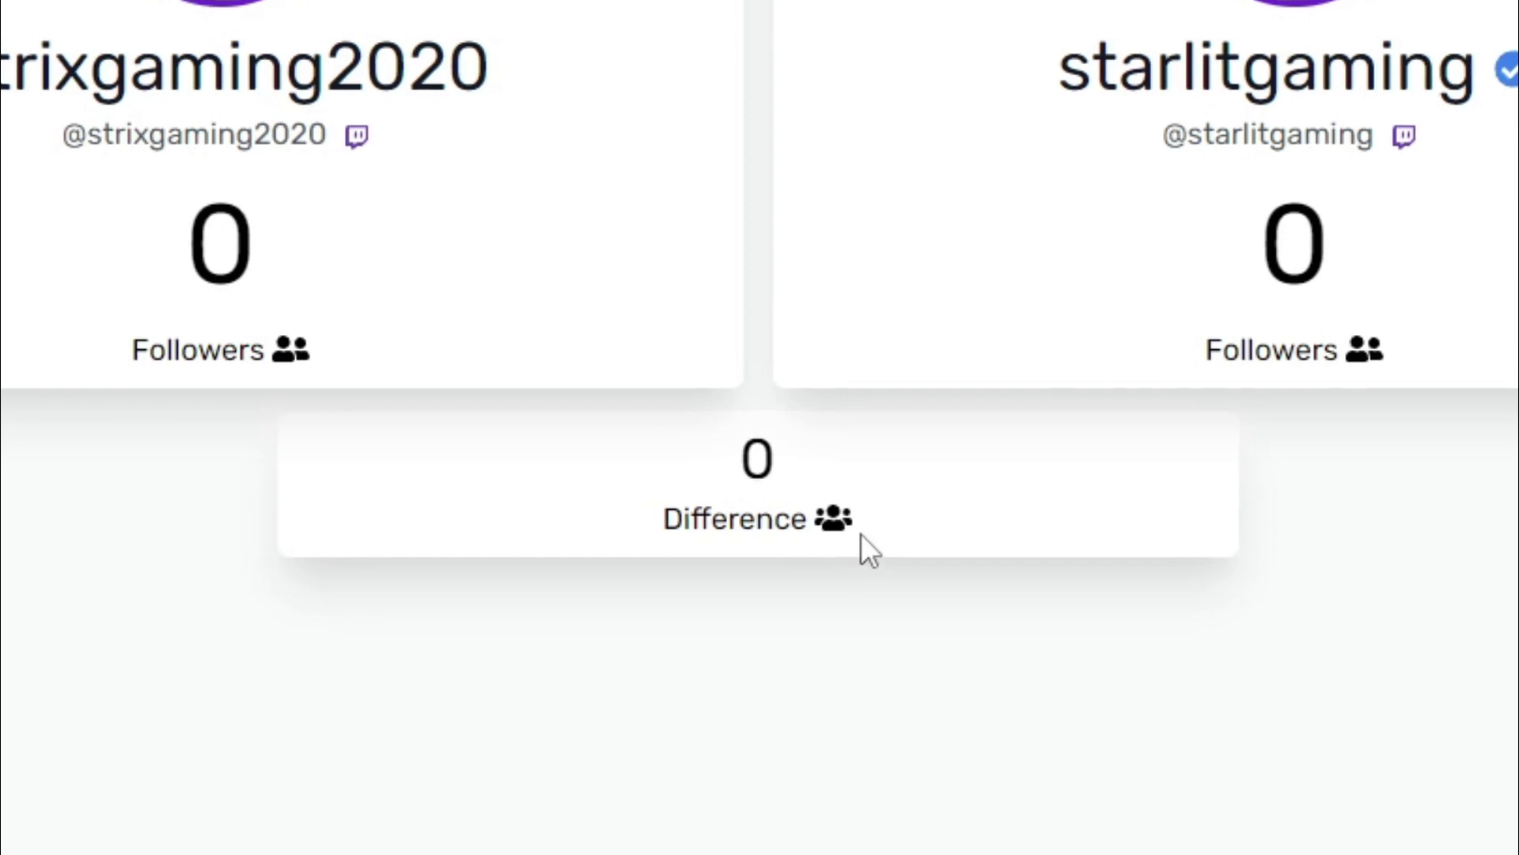
drag(812, 519, 696, 466)
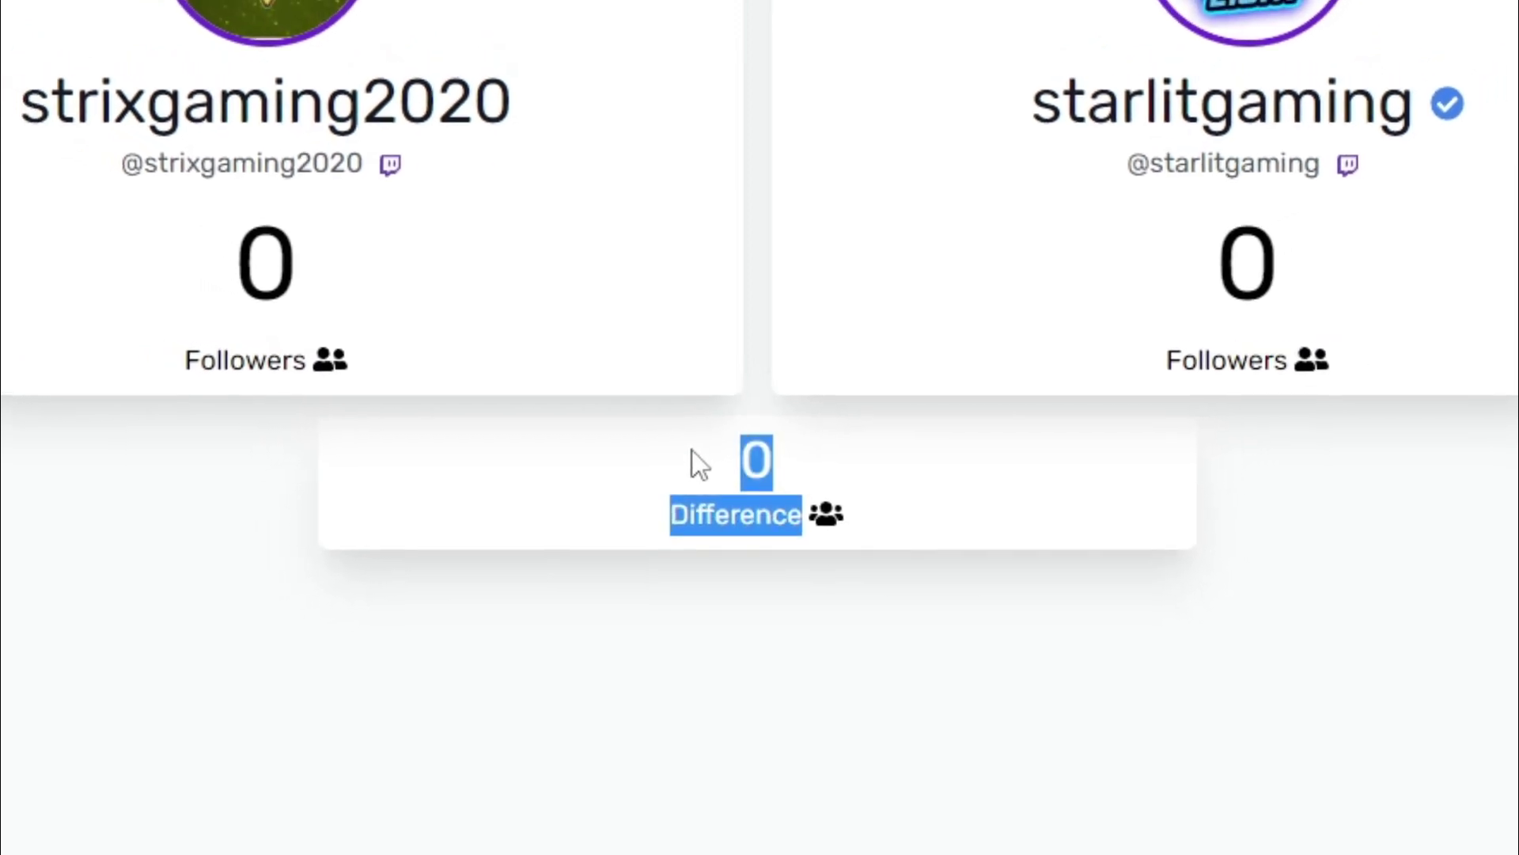
click(609, 289)
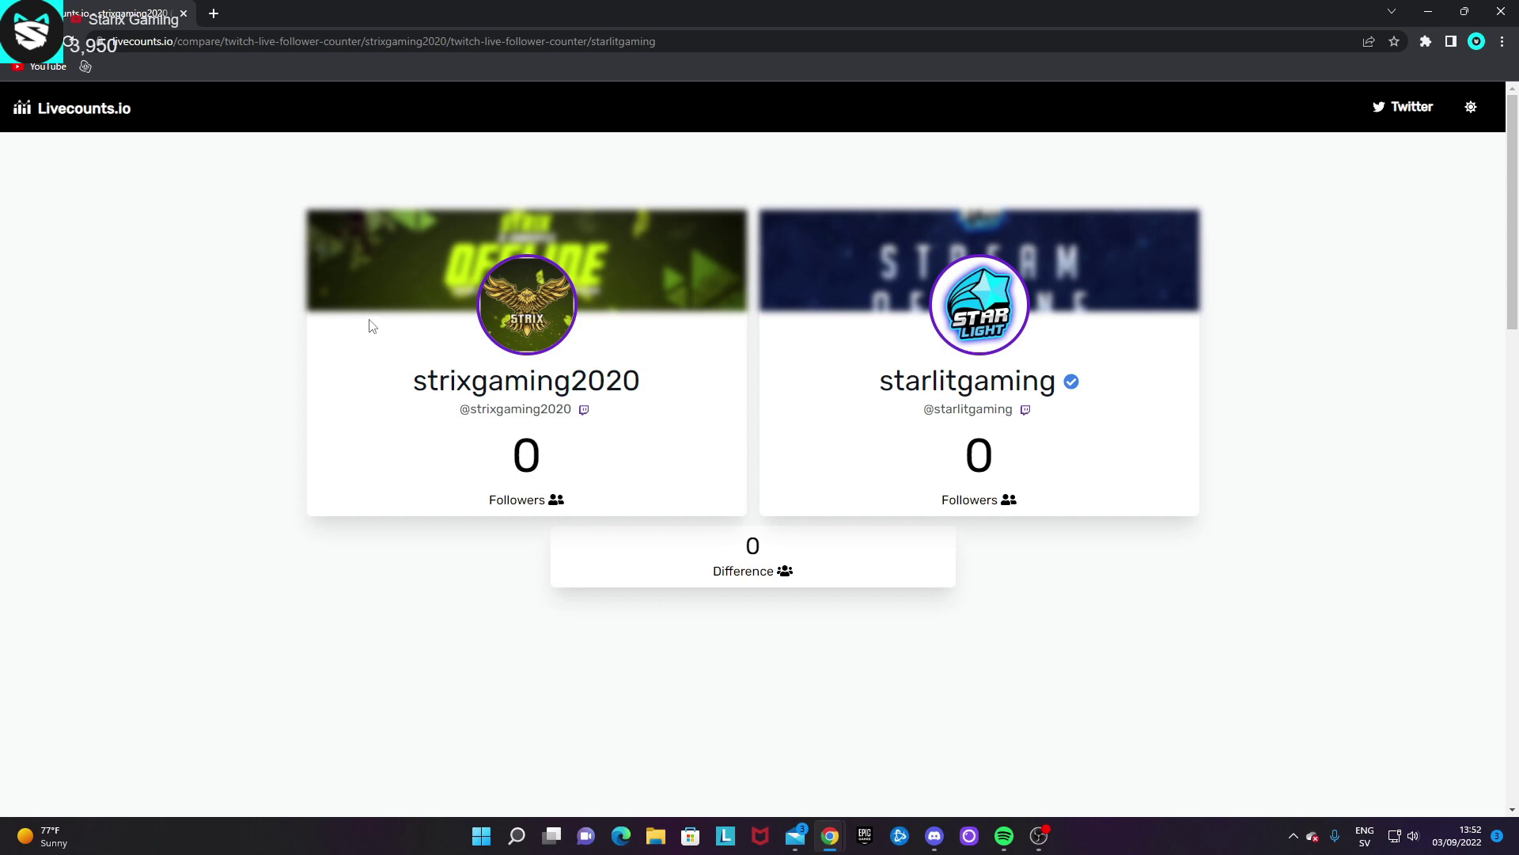
scroll(372, 326, down, 6)
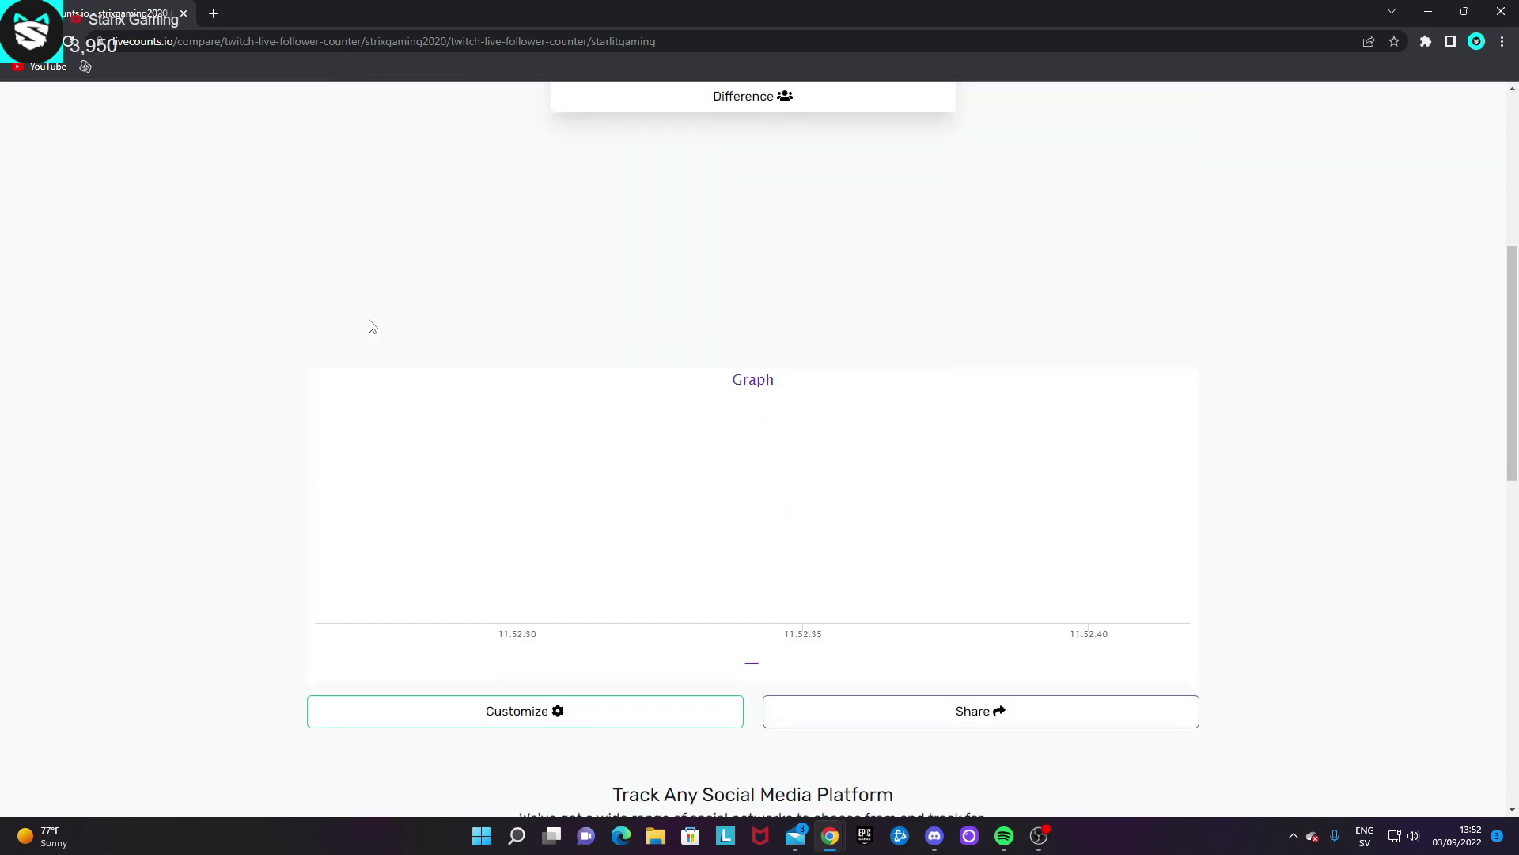
scroll(422, 311, down, 2)
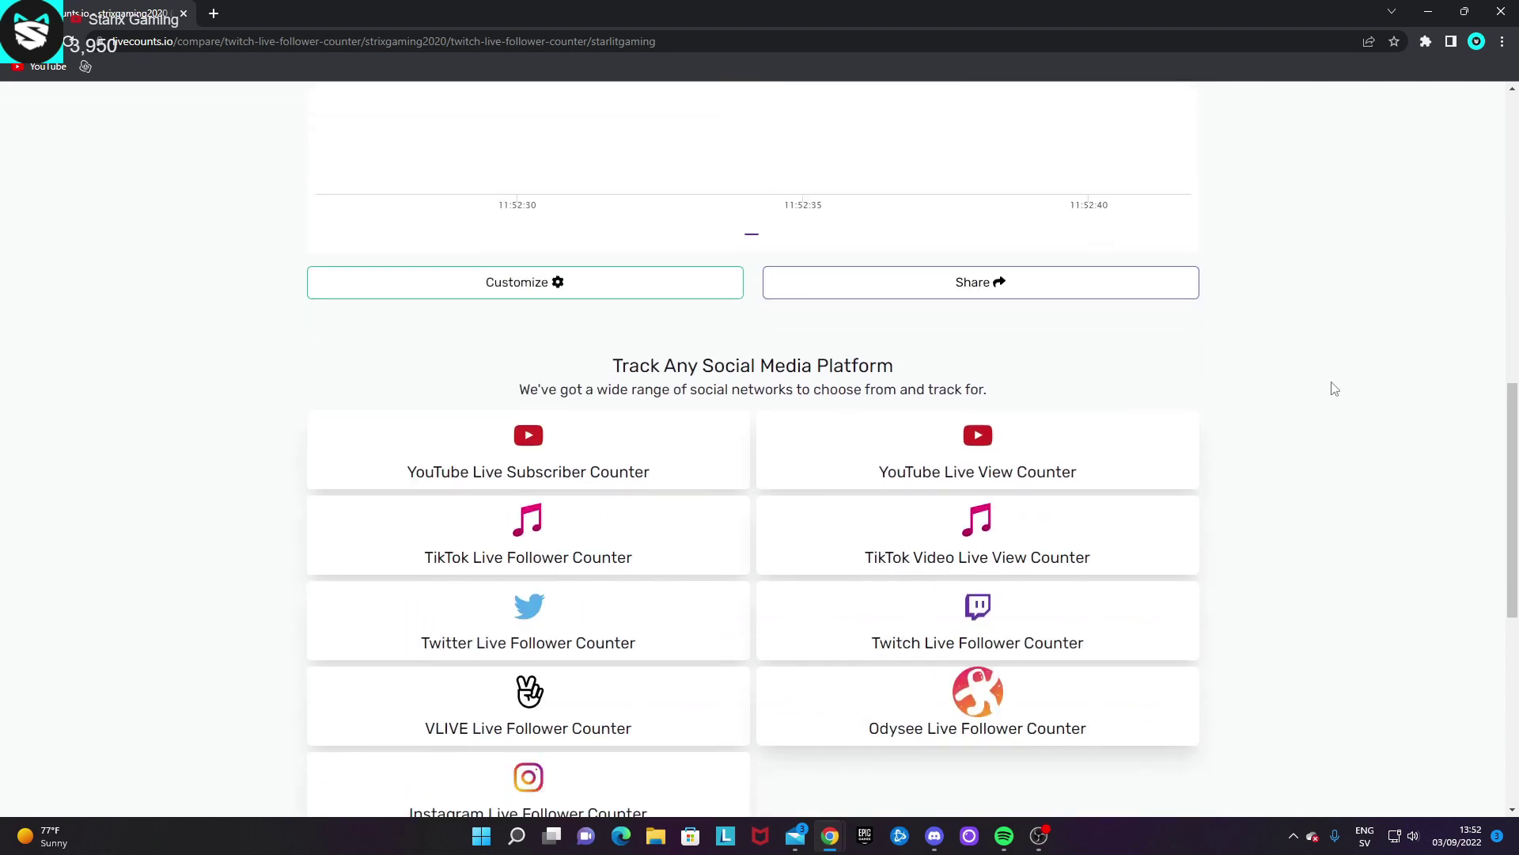
scroll(1333, 387, up, 9)
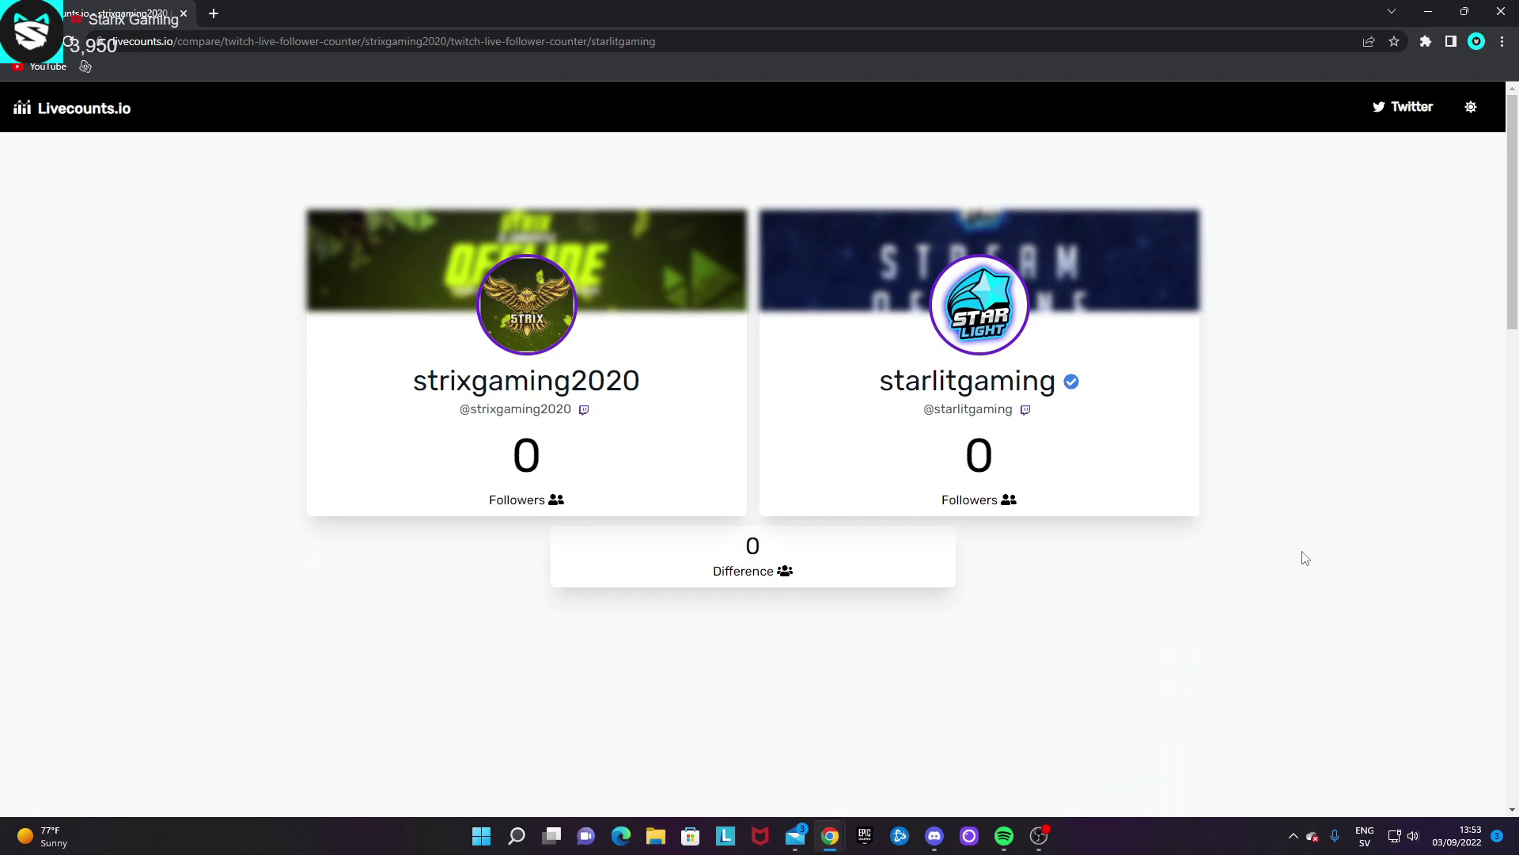
scroll(1307, 558, down, 10)
drag(1513, 586, 1504, 87)
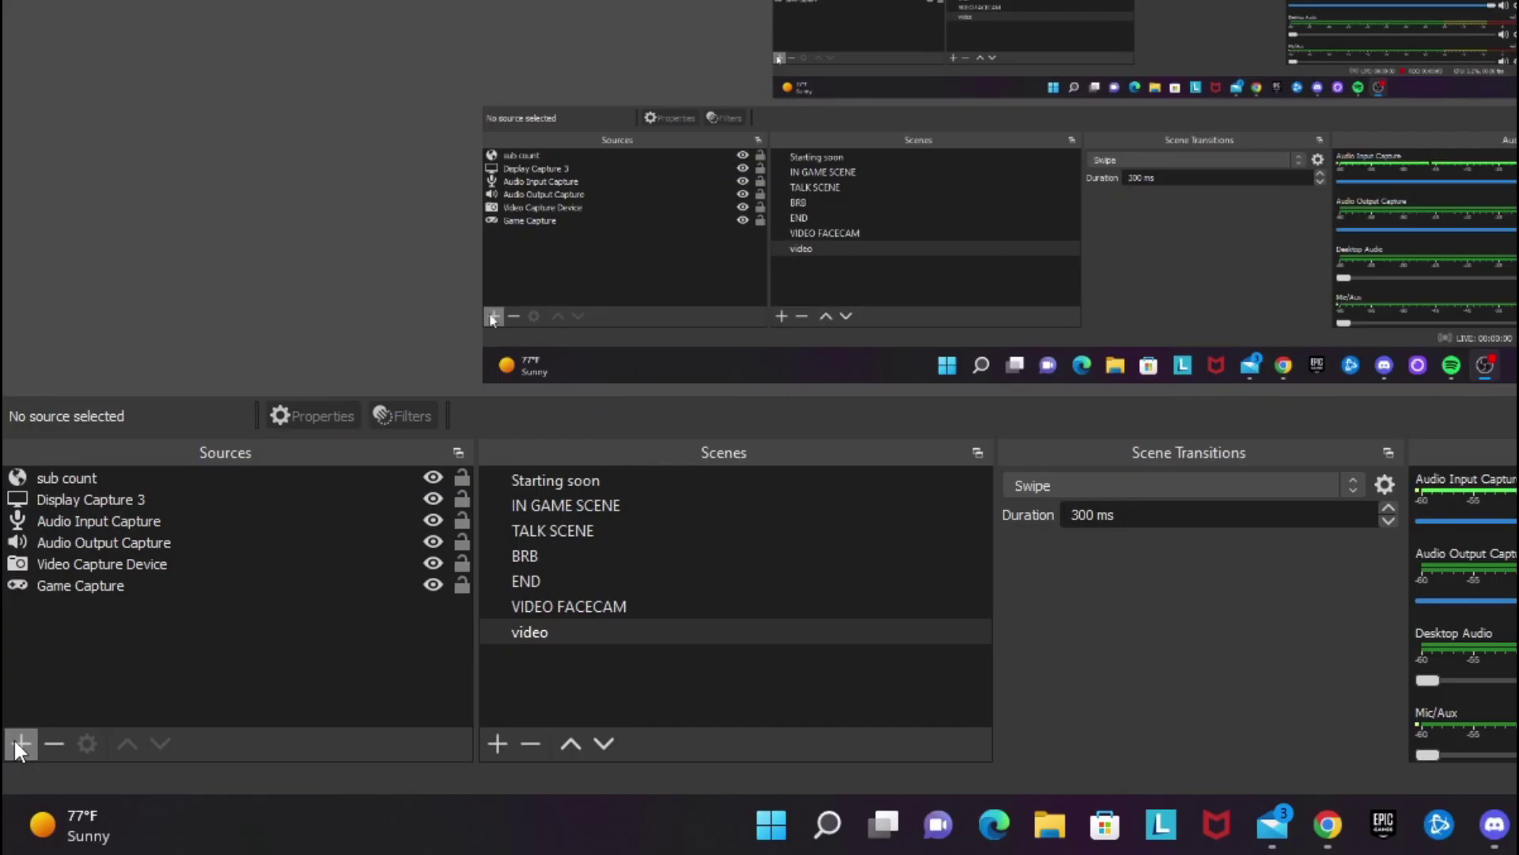
Step: Add a new OBS browser source with the Twitch comparison page URL pasted in
click(13, 737)
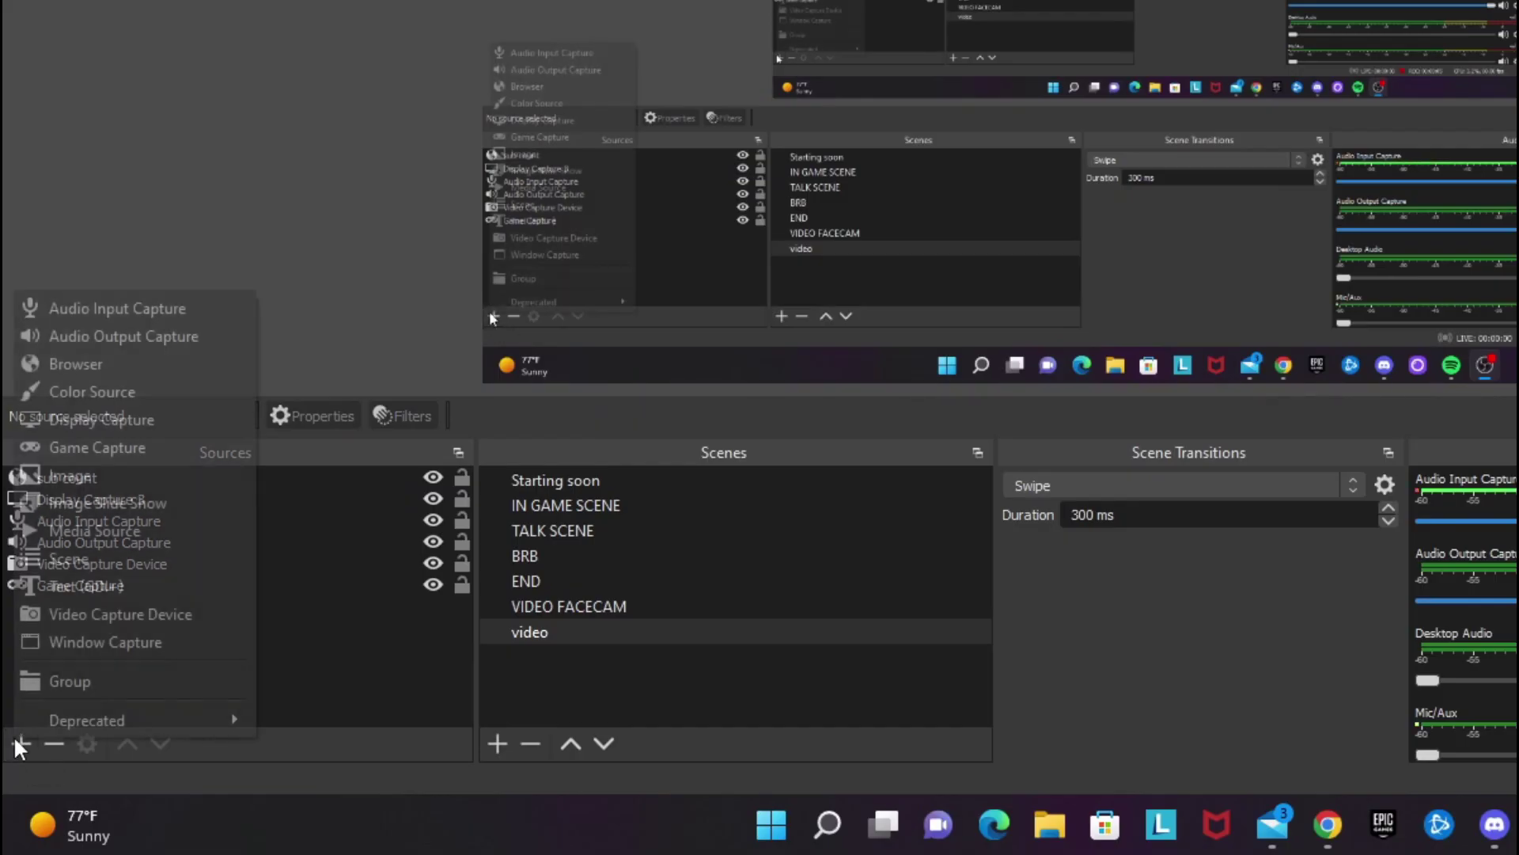
click(107, 364)
click(829, 520)
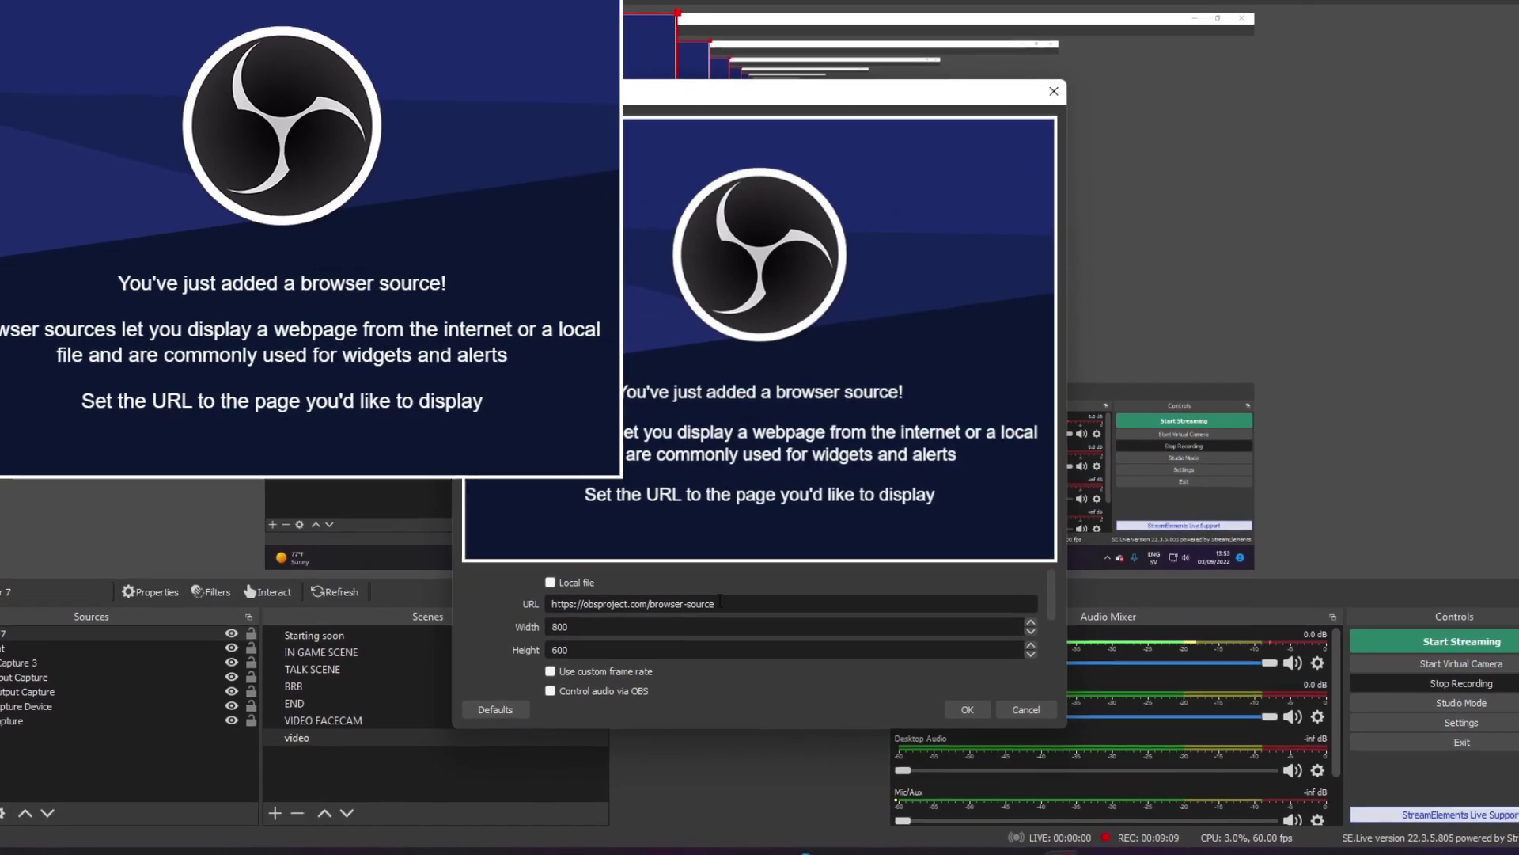
triple_click(719, 603)
text(https://livecounts.io/compare/twitch-live-follower-counter/strixgaming2020/twitch-live-follower-counter/starlitgaming)
Step: Set the source to 1920 × 1080 and shrink it to fit the preview
double_click(584, 625)
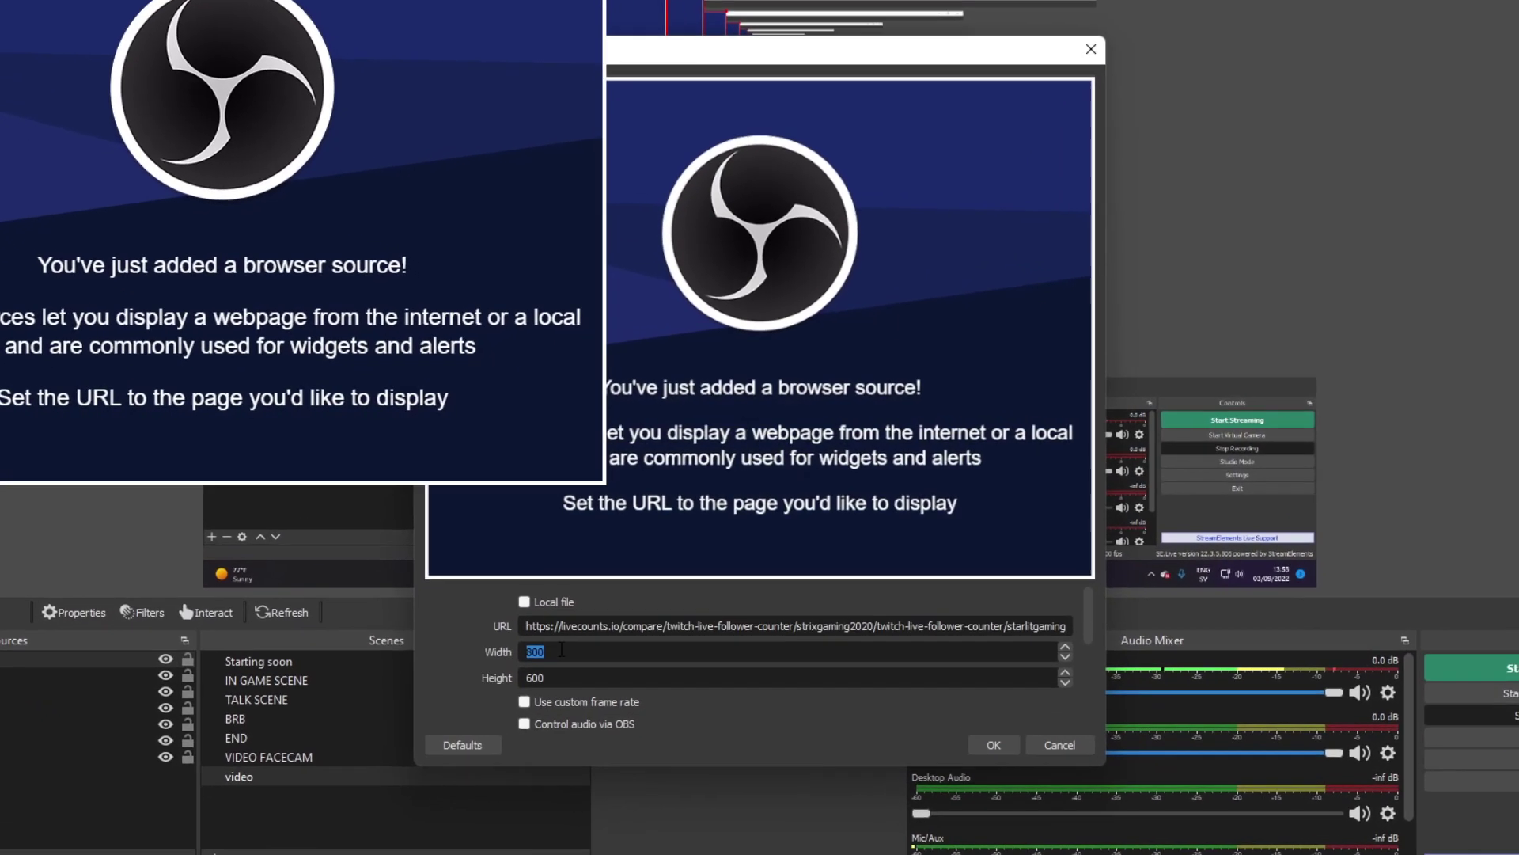
text(1920)
double_click(649, 676)
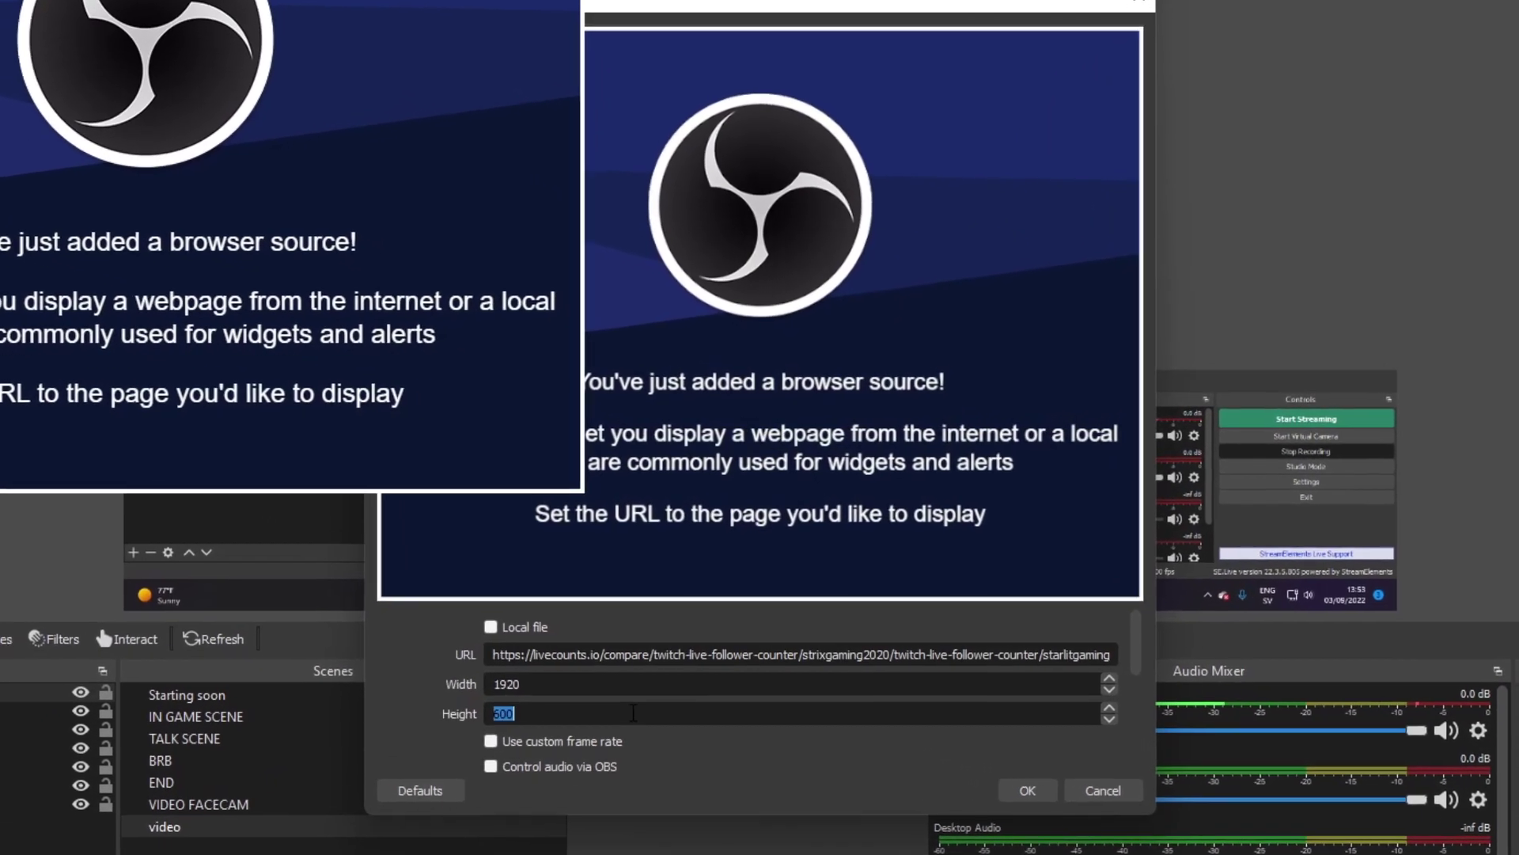
text(1)
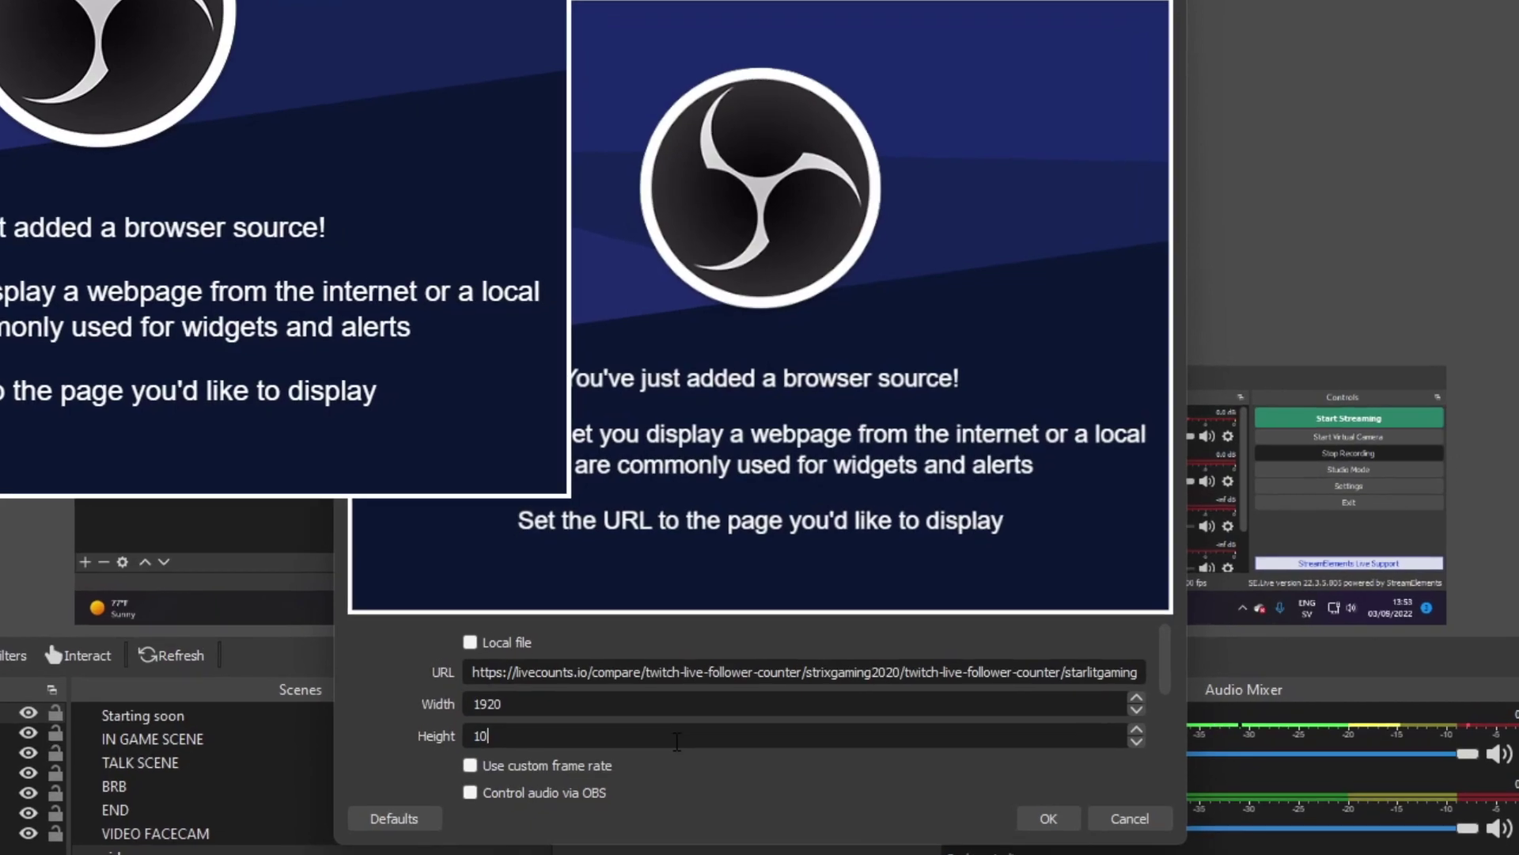
text(80)
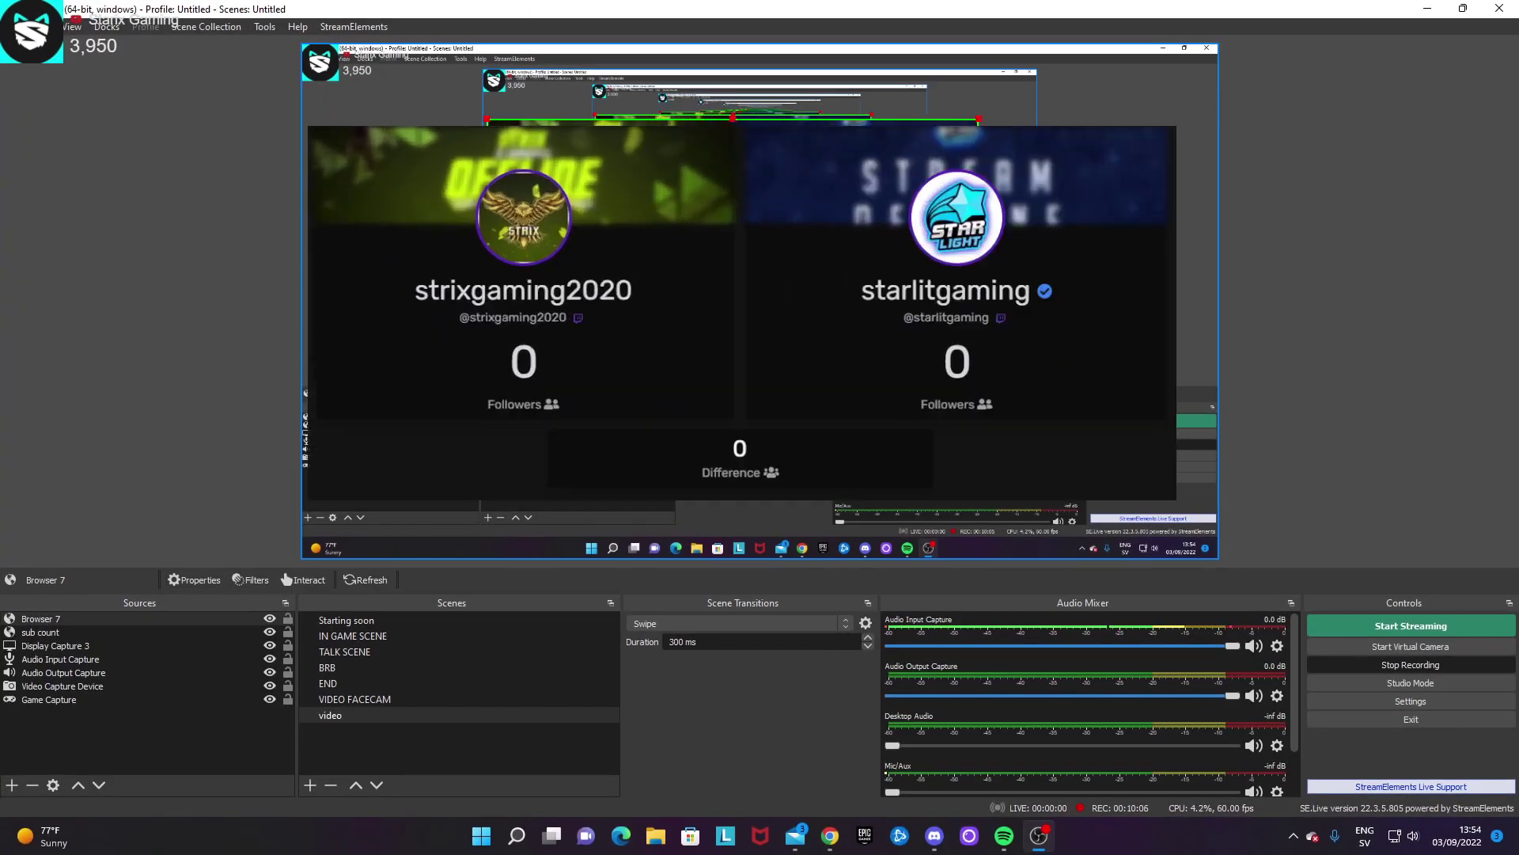
drag(1415, 602, 649, 273)
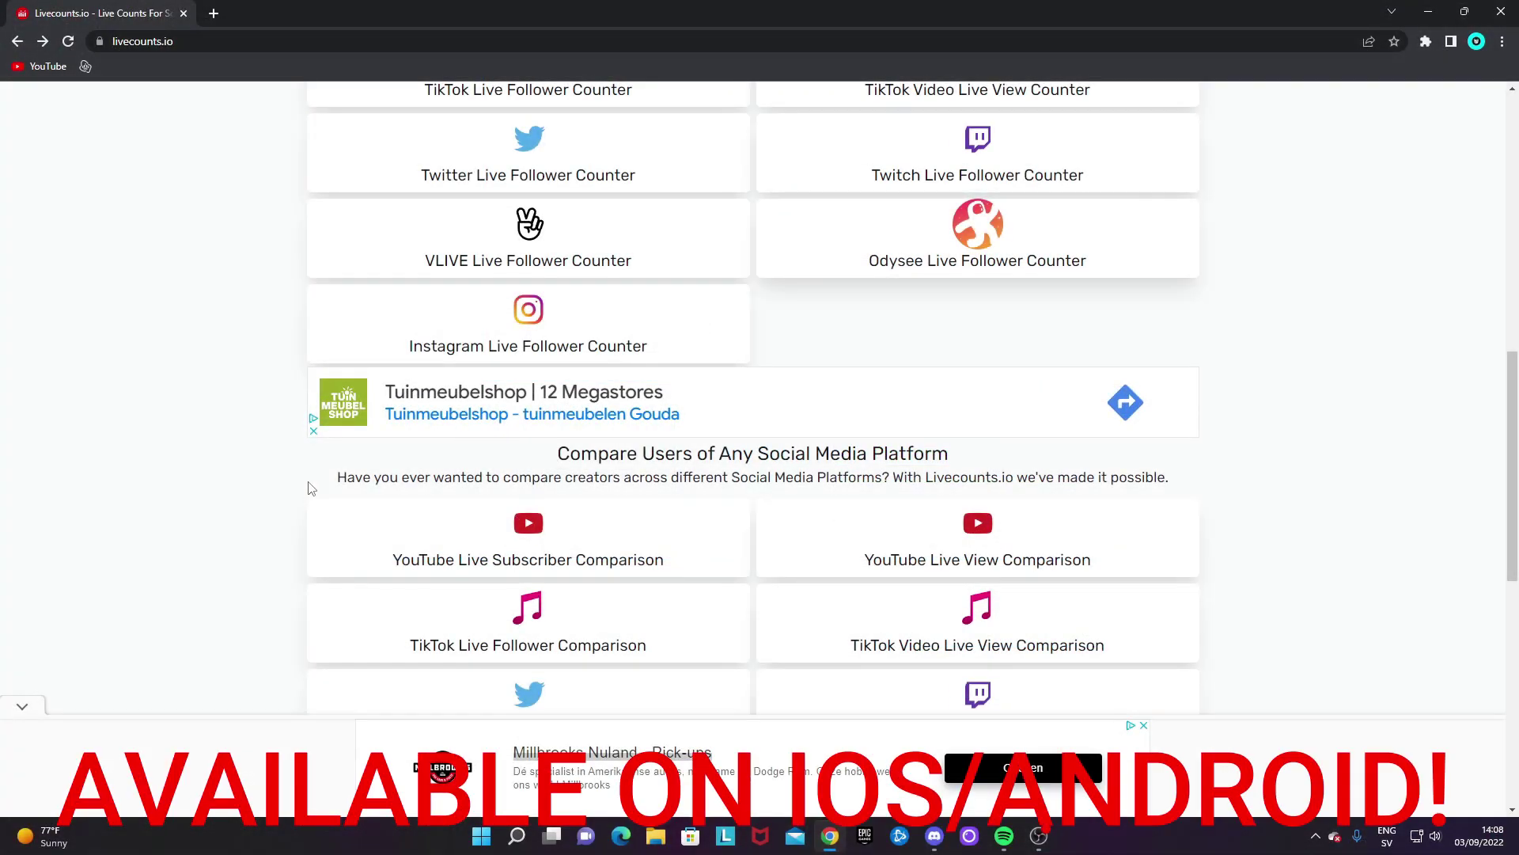
Step: Scroll to the FAQ answer on the Android app, then select the livecounts.io web address
scroll(312, 486, down, 5)
scroll(319, 485, down, 4)
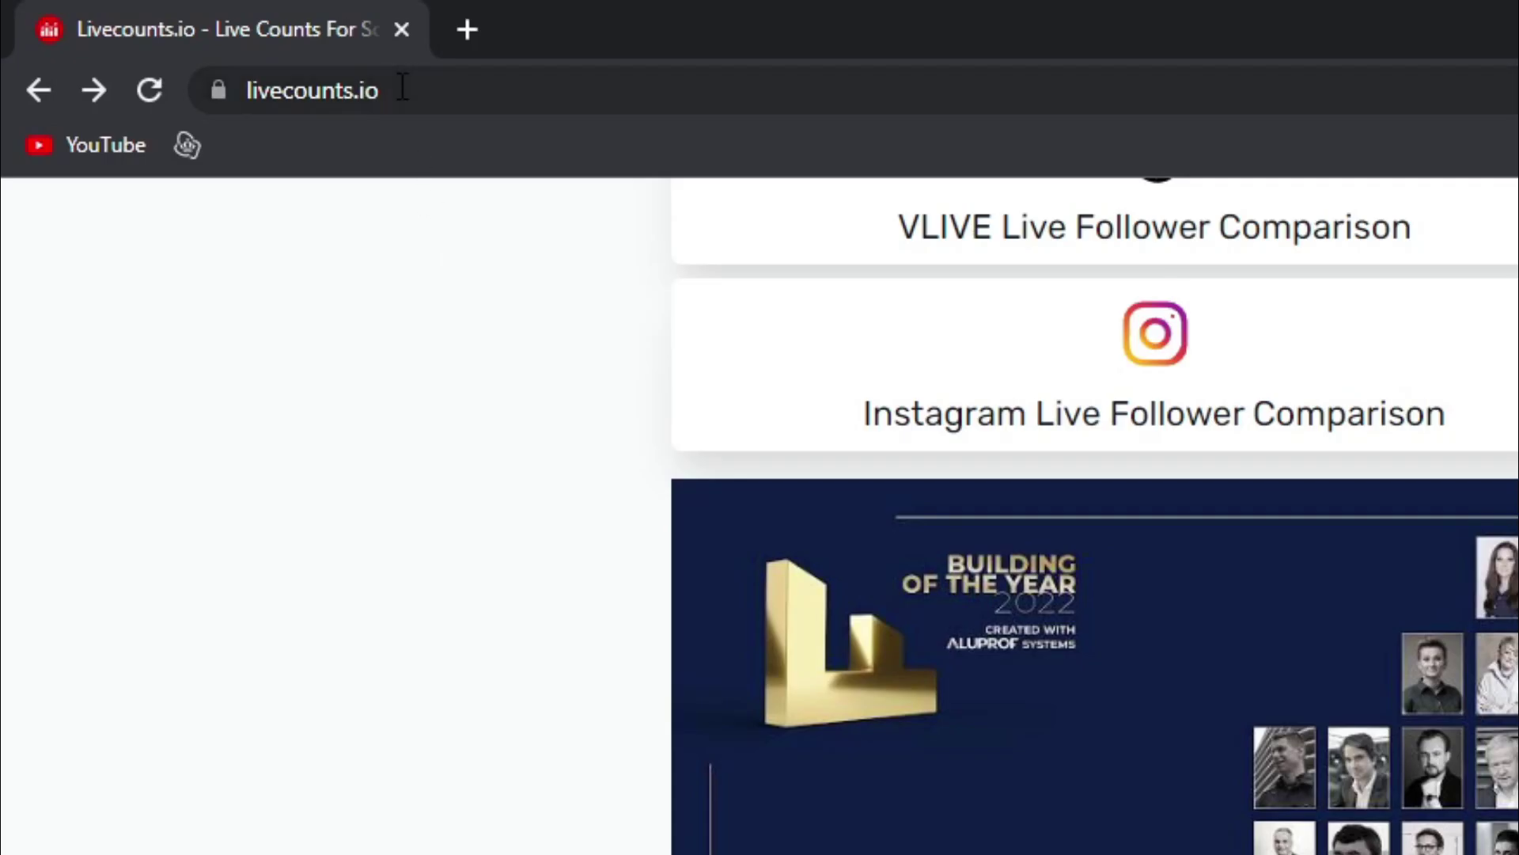
click(127, 41)
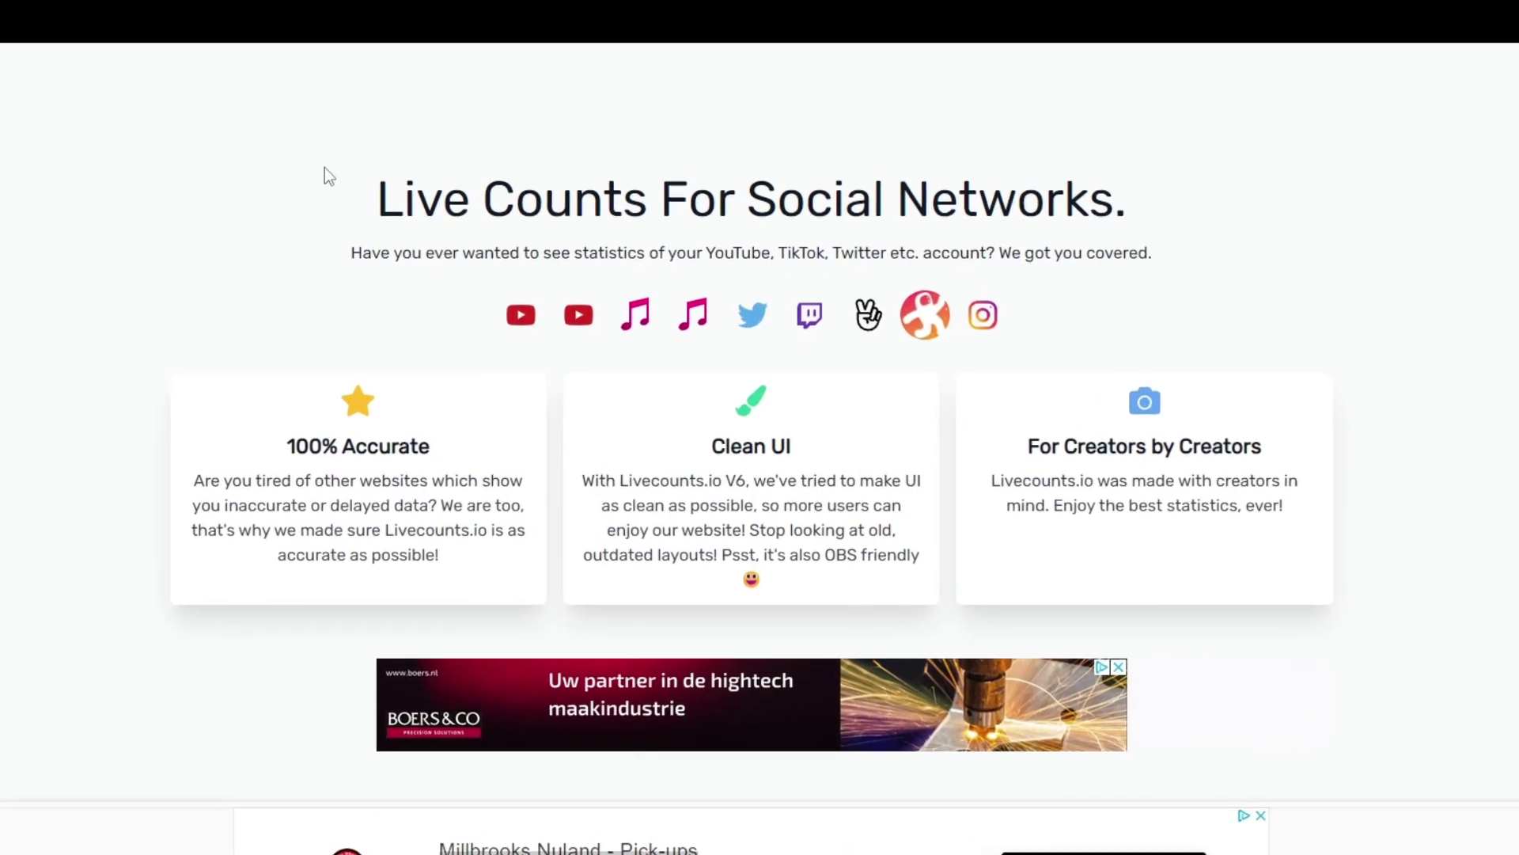
Step: Scroll from the home page intro down to the Track Any Social Media Platform counters
drag(308, 159, 590, 479)
scroll(590, 479, down, 2)
click(1401, 499)
scroll(1401, 499, down, 1)
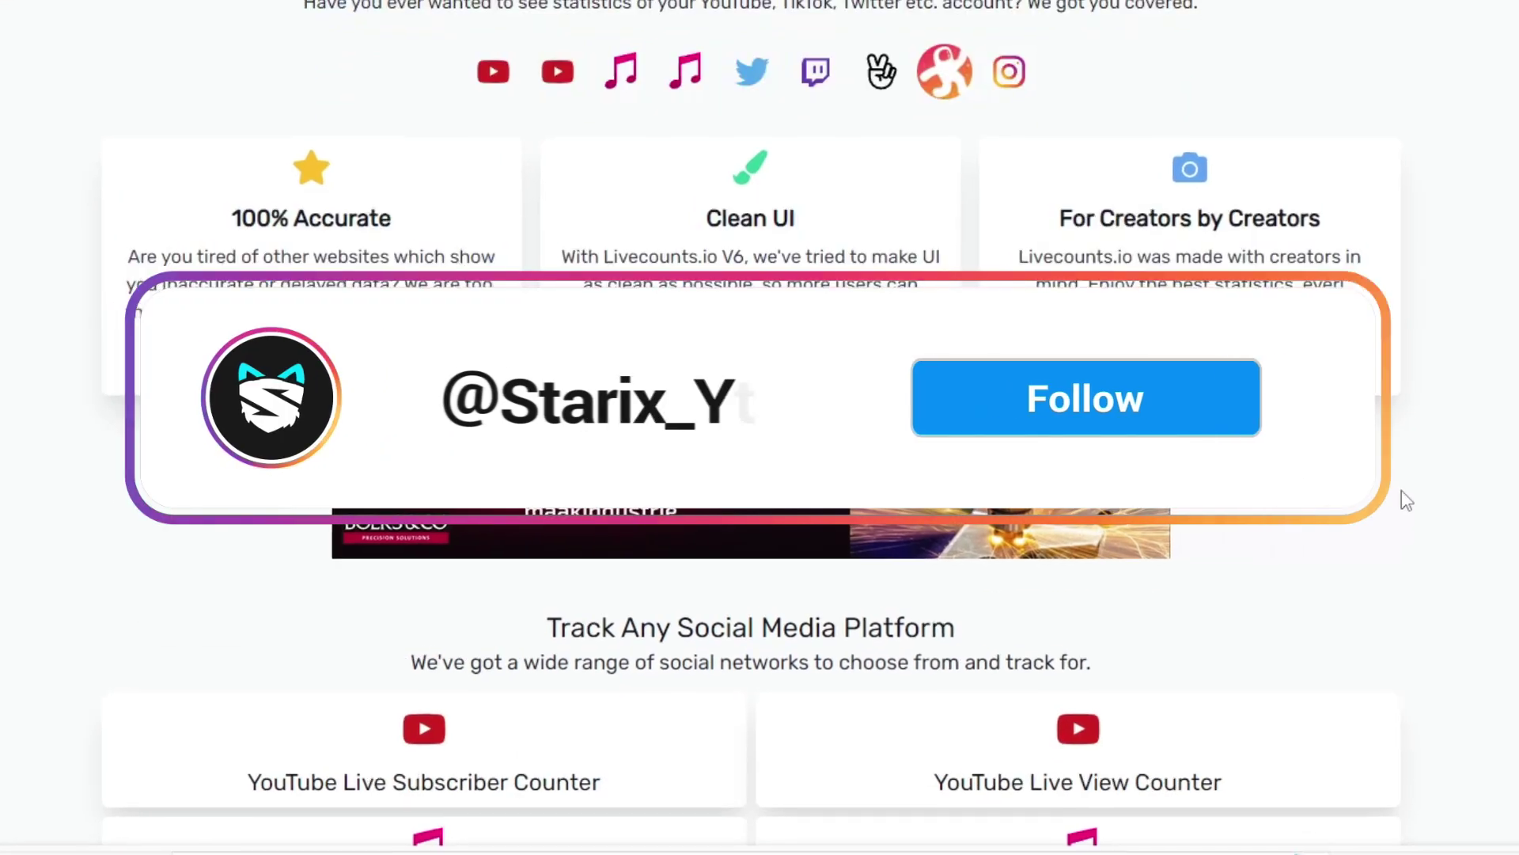